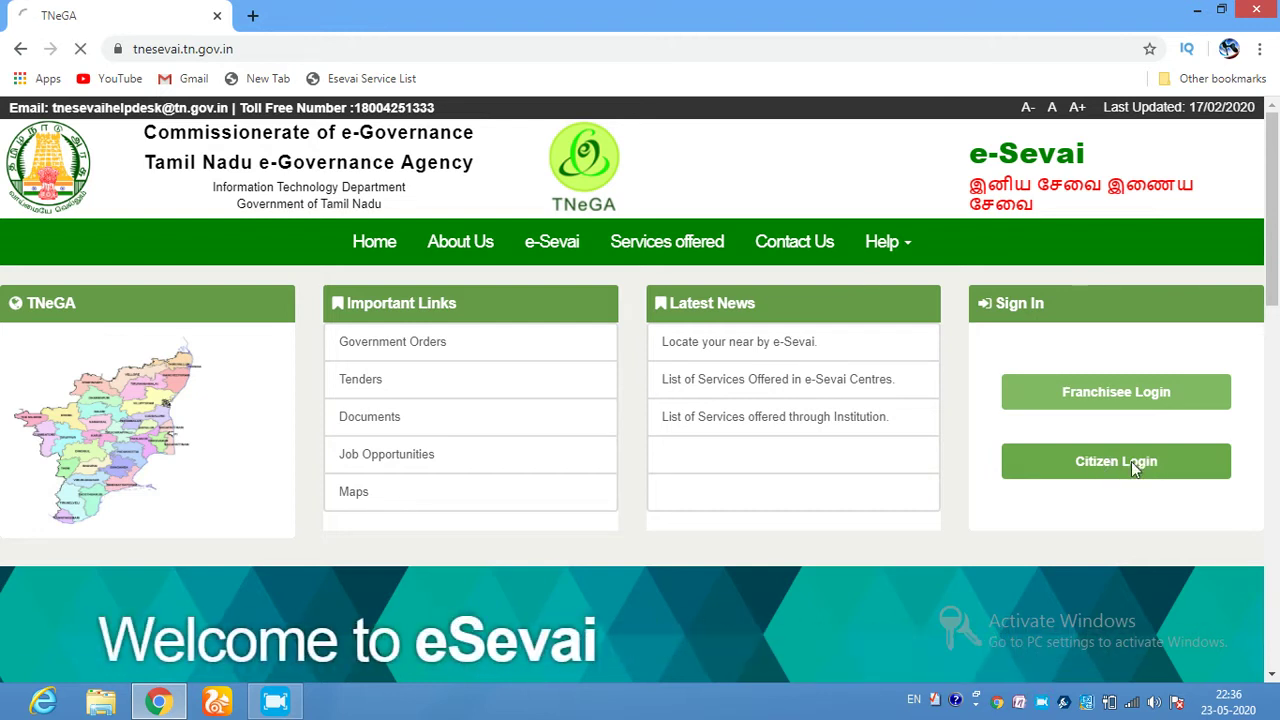
# - Sign in as a citizen with the user name, password and the displayed captcha code
pyautogui.click(1133, 468)
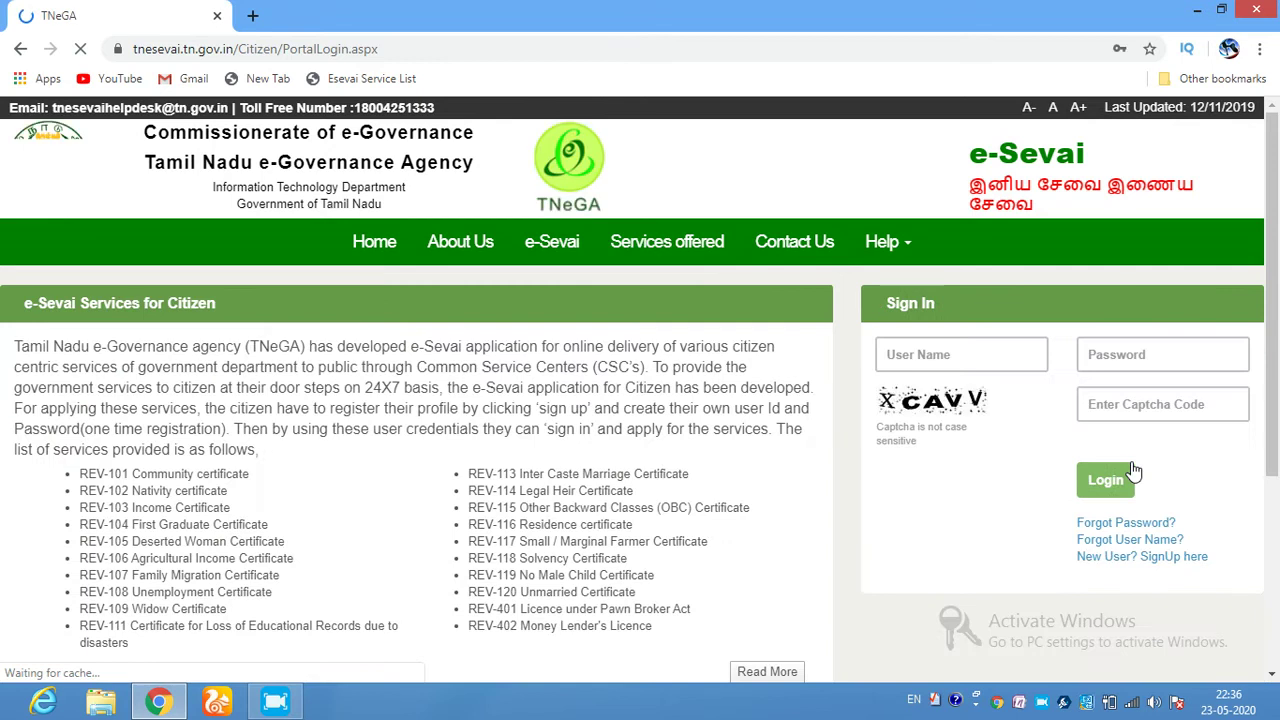
pyautogui.click(1111, 395)
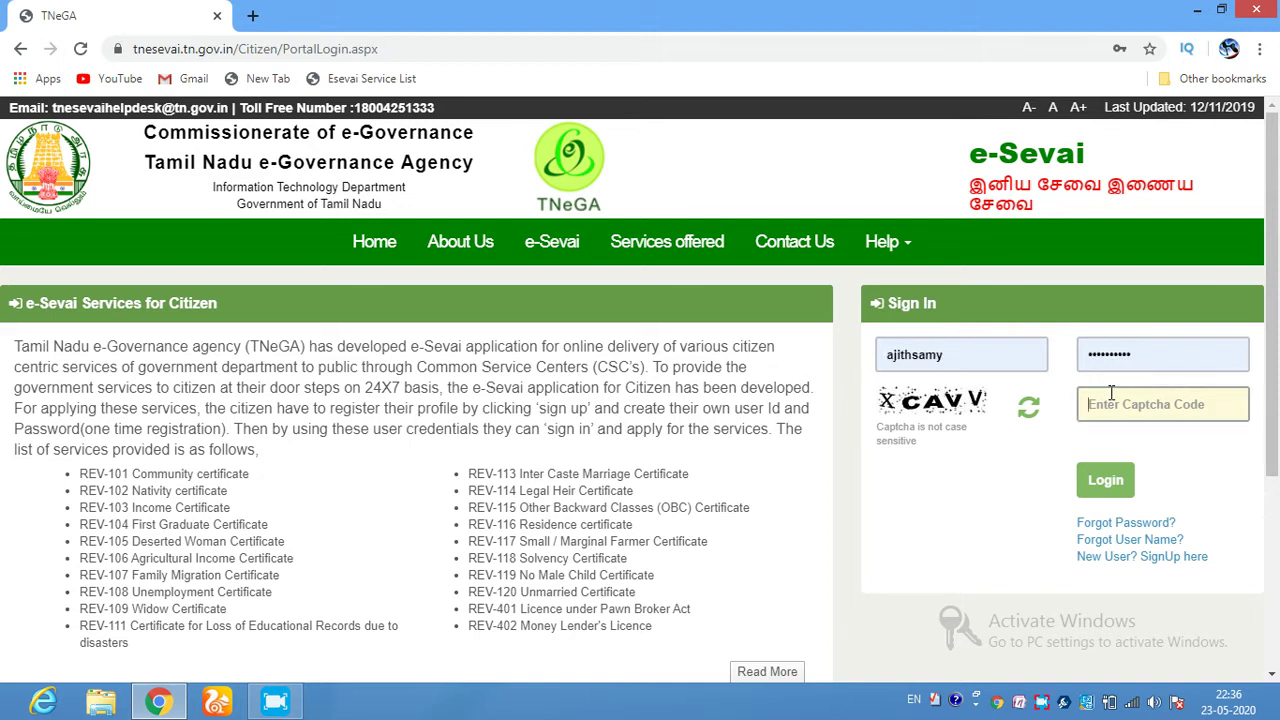
pyautogui.write('XCAVV')
pyautogui.press('Return')
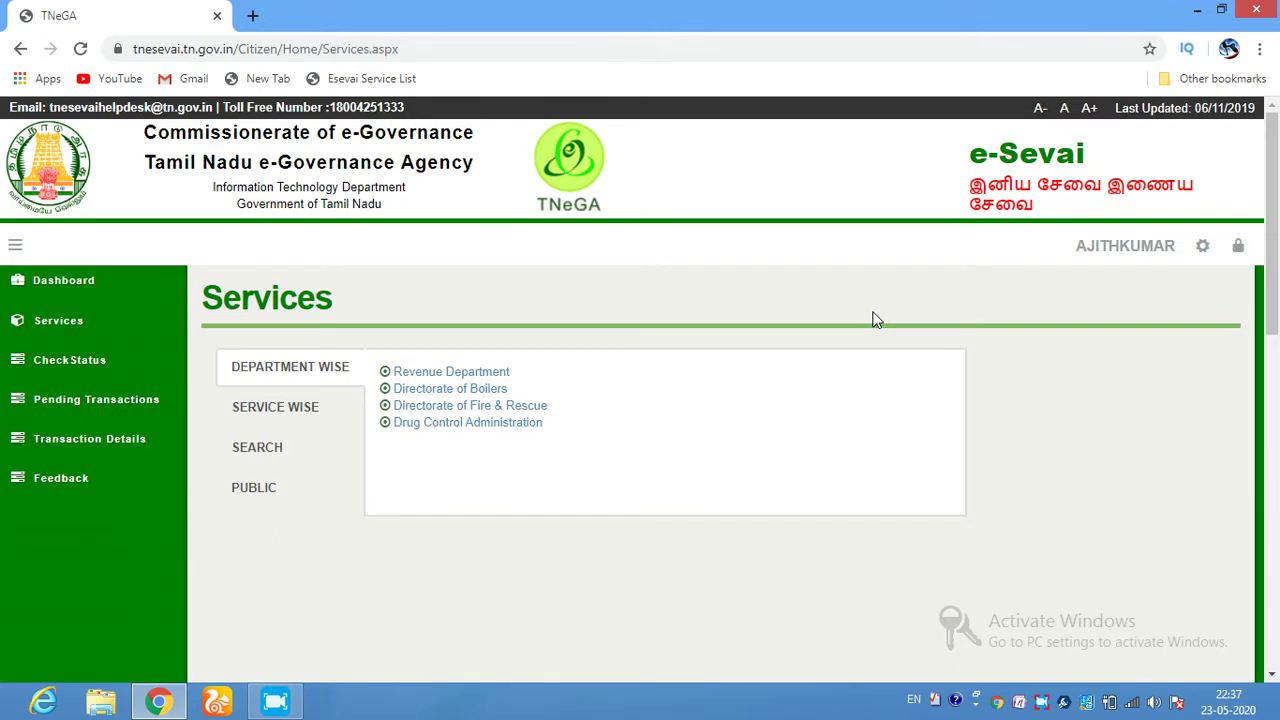
# - Open the Revenue Department's REV-102 Nativity certificate service and proceed to e-District
pyautogui.click(436, 374)
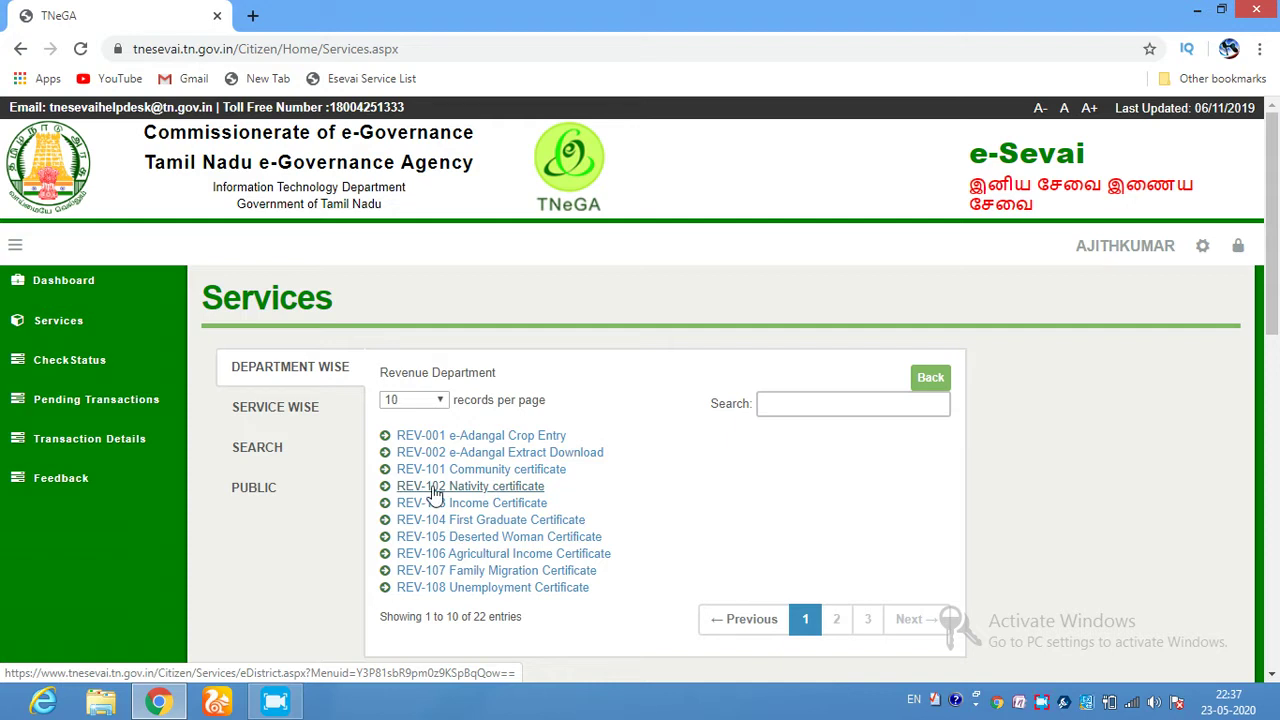
pyautogui.click(496, 488)
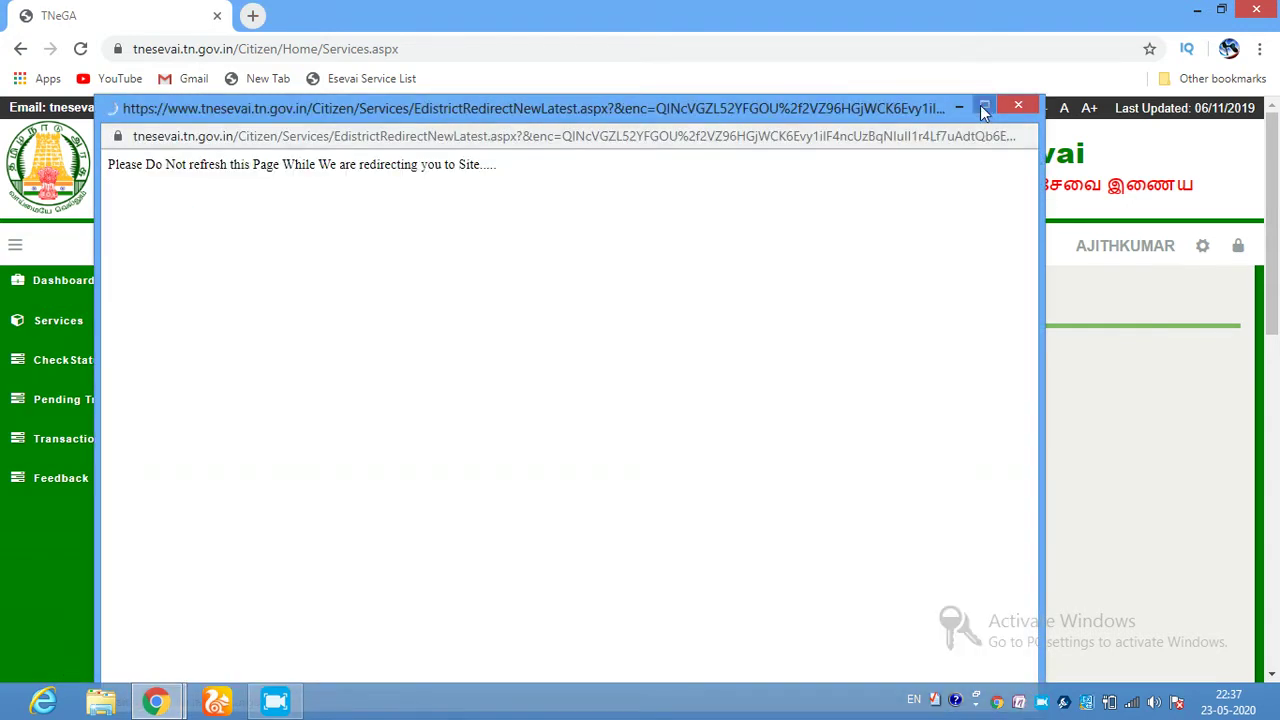
pyautogui.click(983, 107)
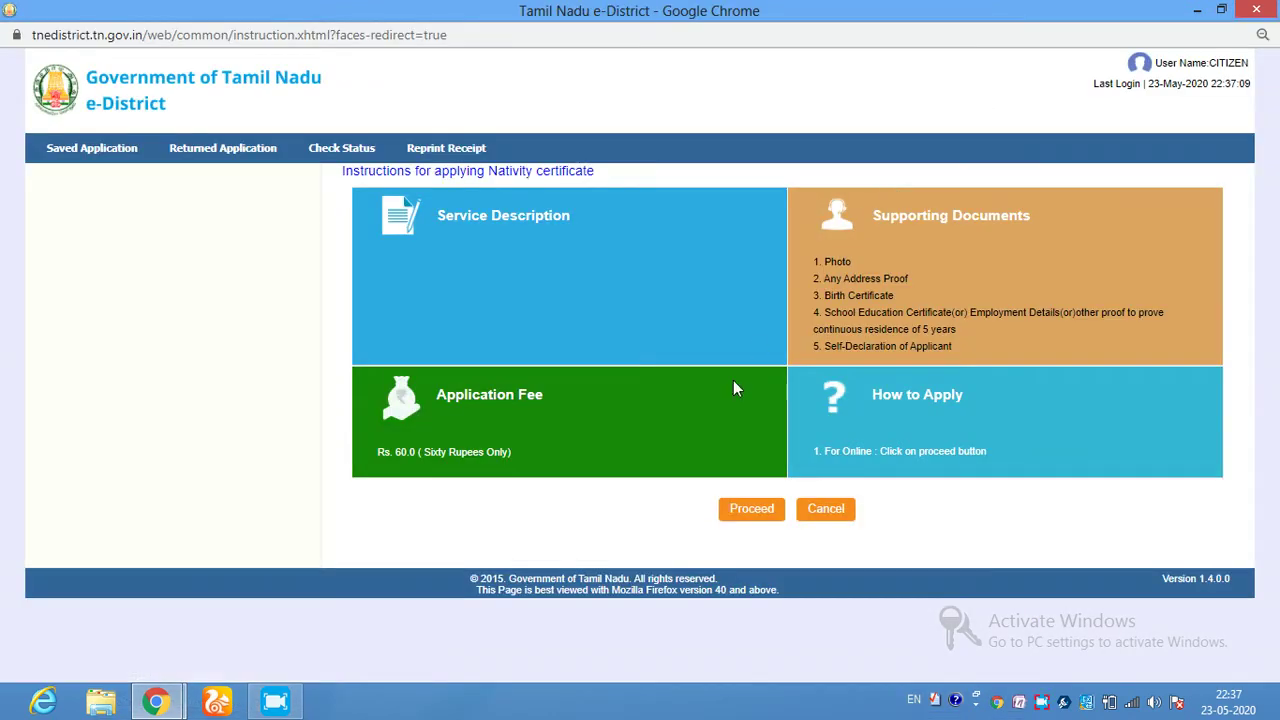
pyautogui.click(750, 512)
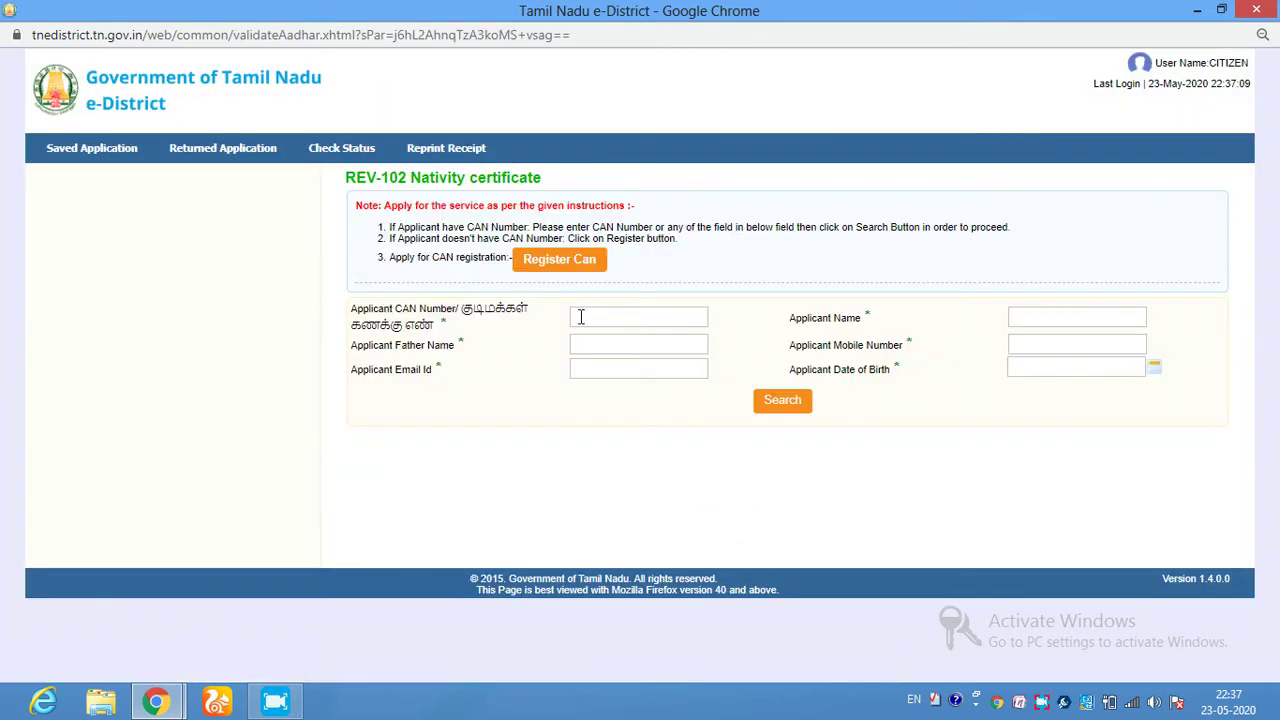
# - Search the applicant by their mobile number, select the matching record, and request an OTP
pyautogui.click(1061, 346)
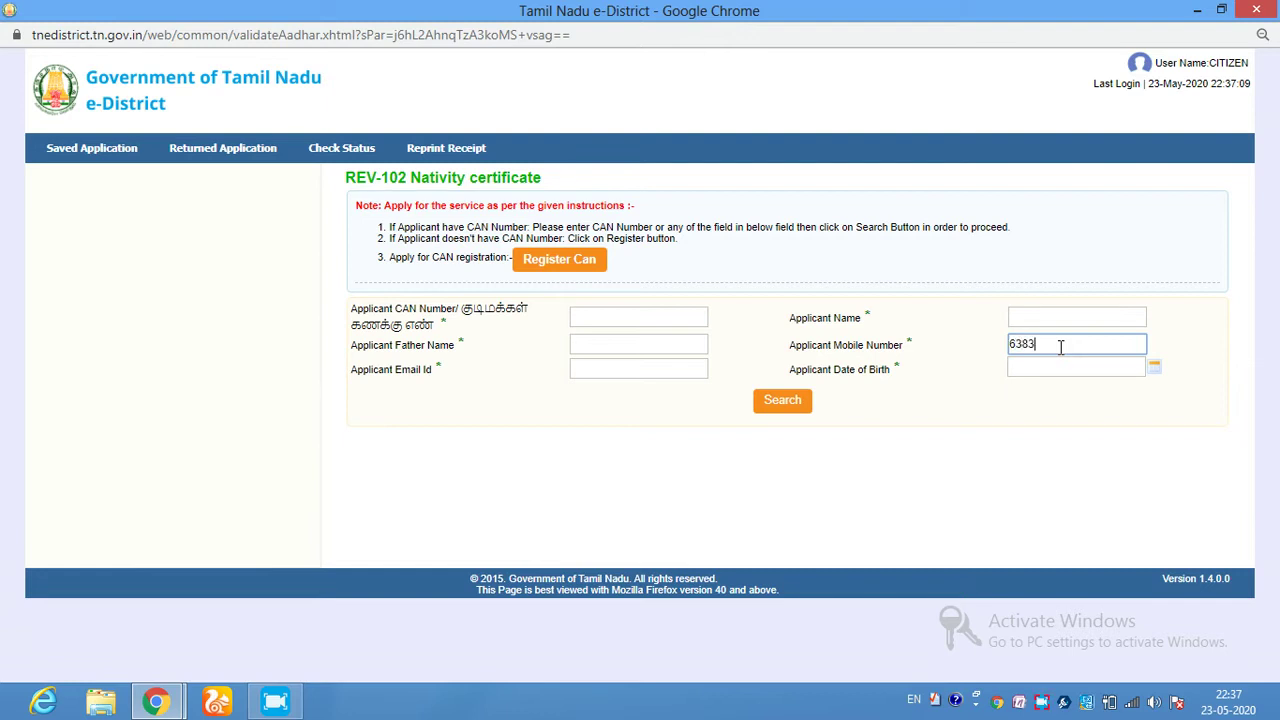
pyautogui.press('Tab')
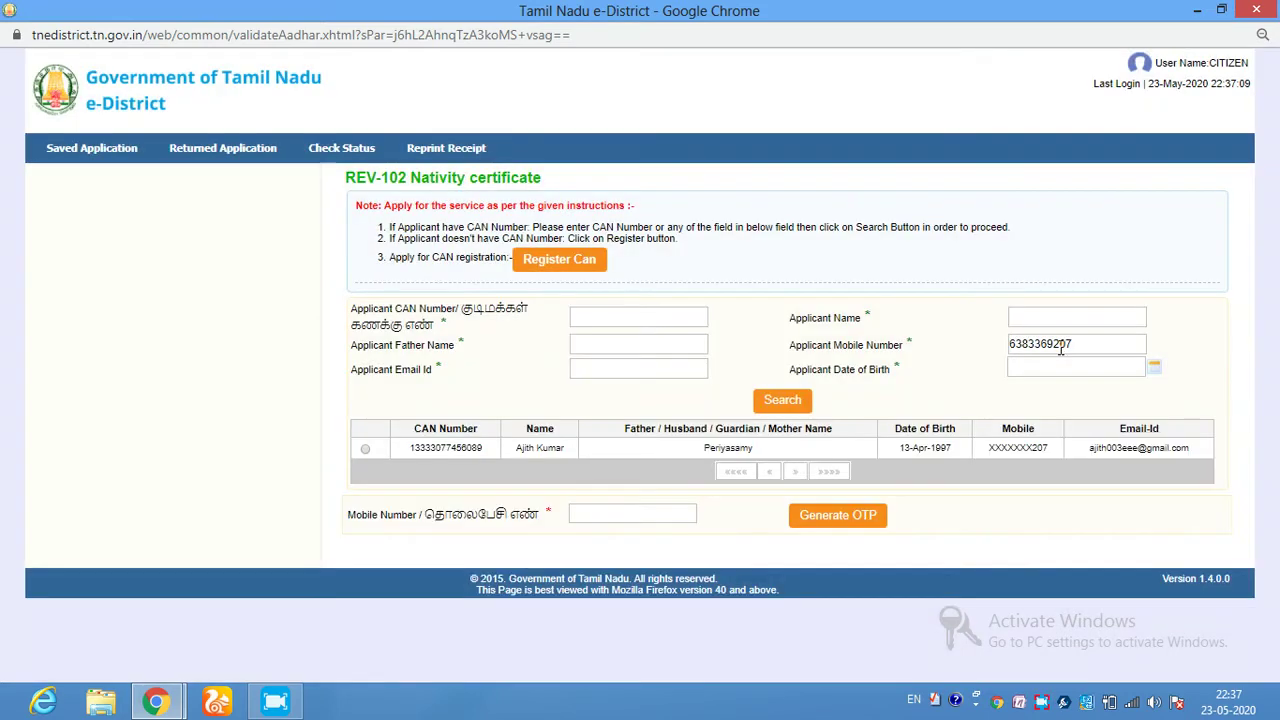
pyautogui.click(366, 450)
pyautogui.click(845, 515)
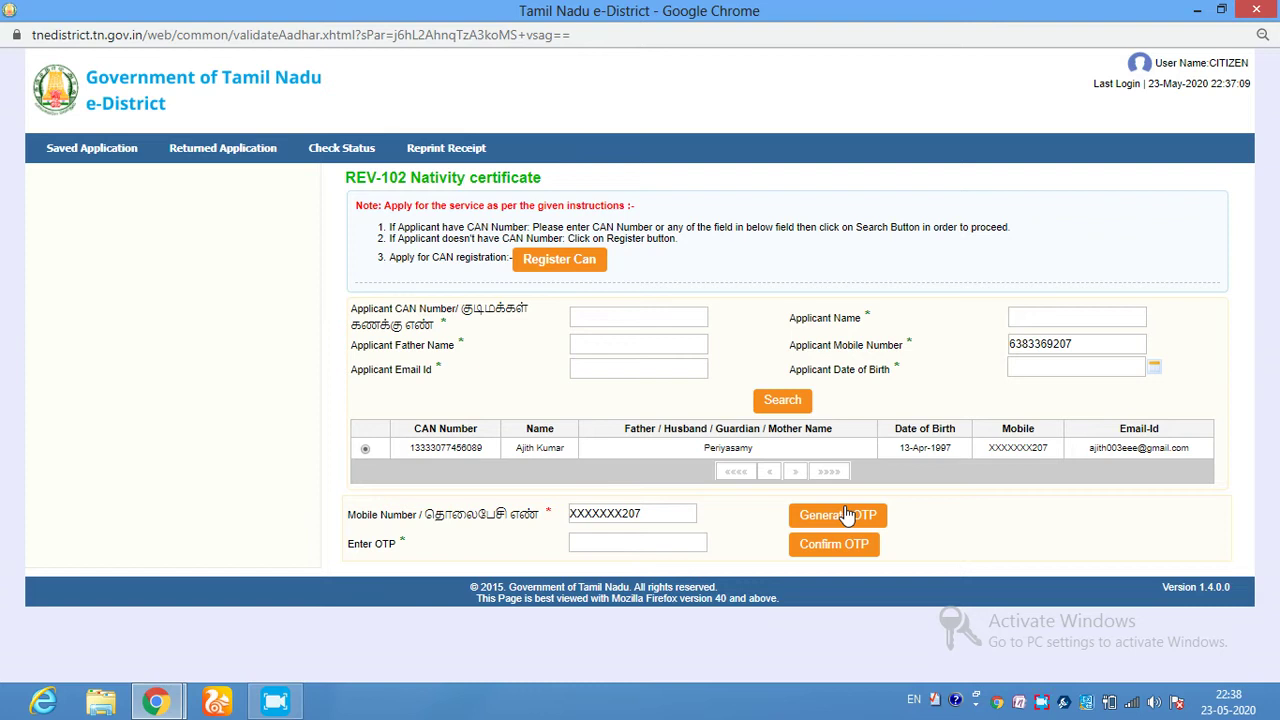
# - Enter the received OTP and confirm it
pyautogui.click(662, 539)
pyautogui.press('Return')
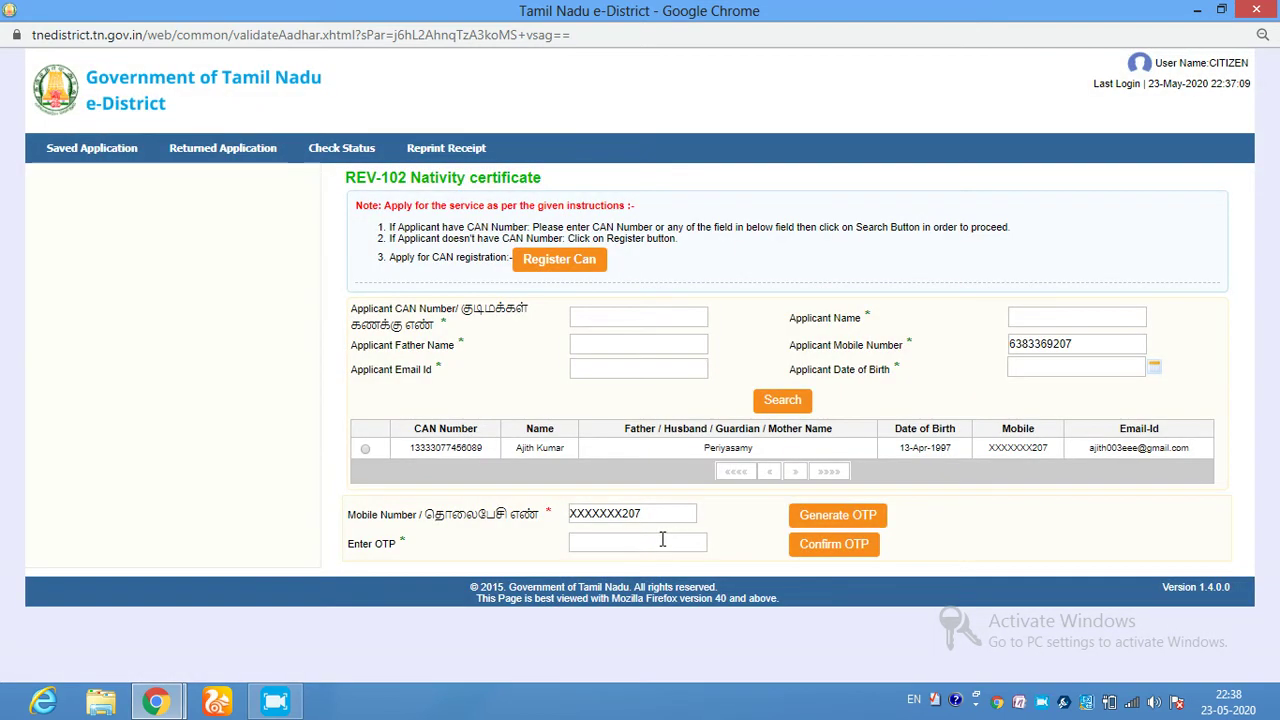
pyautogui.click(662, 540)
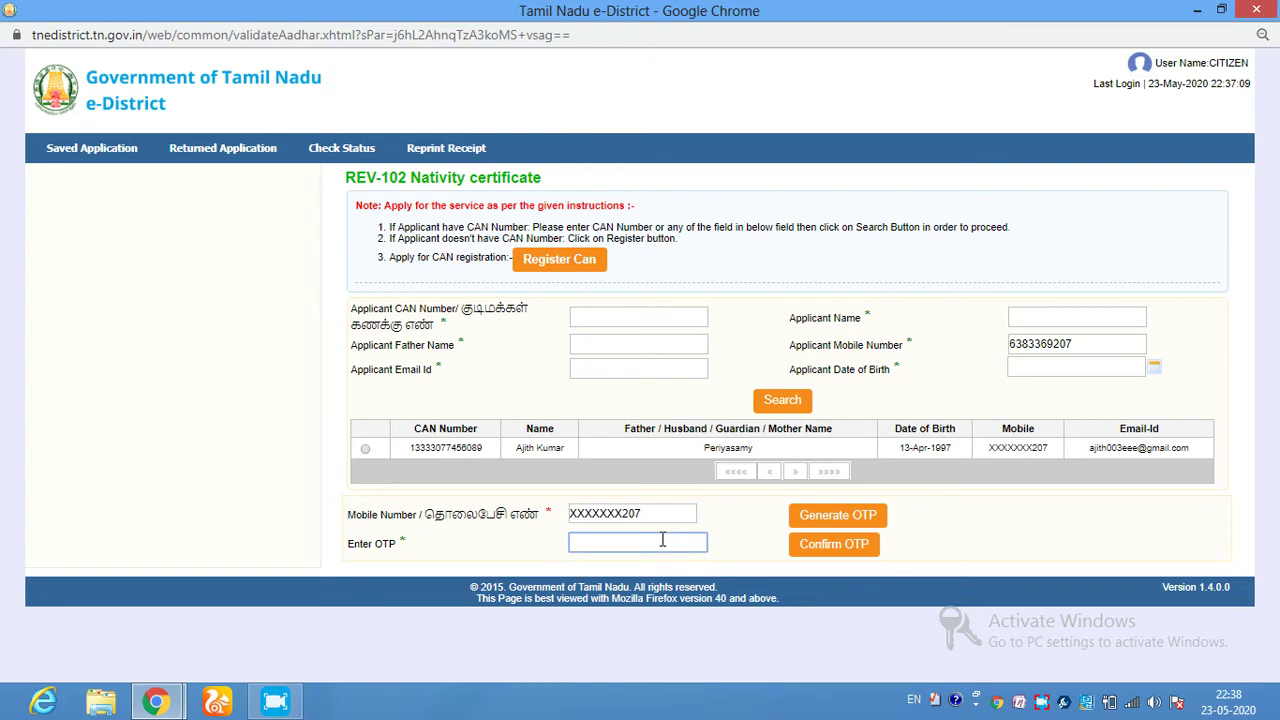
pyautogui.write('1111')
pyautogui.click(828, 556)
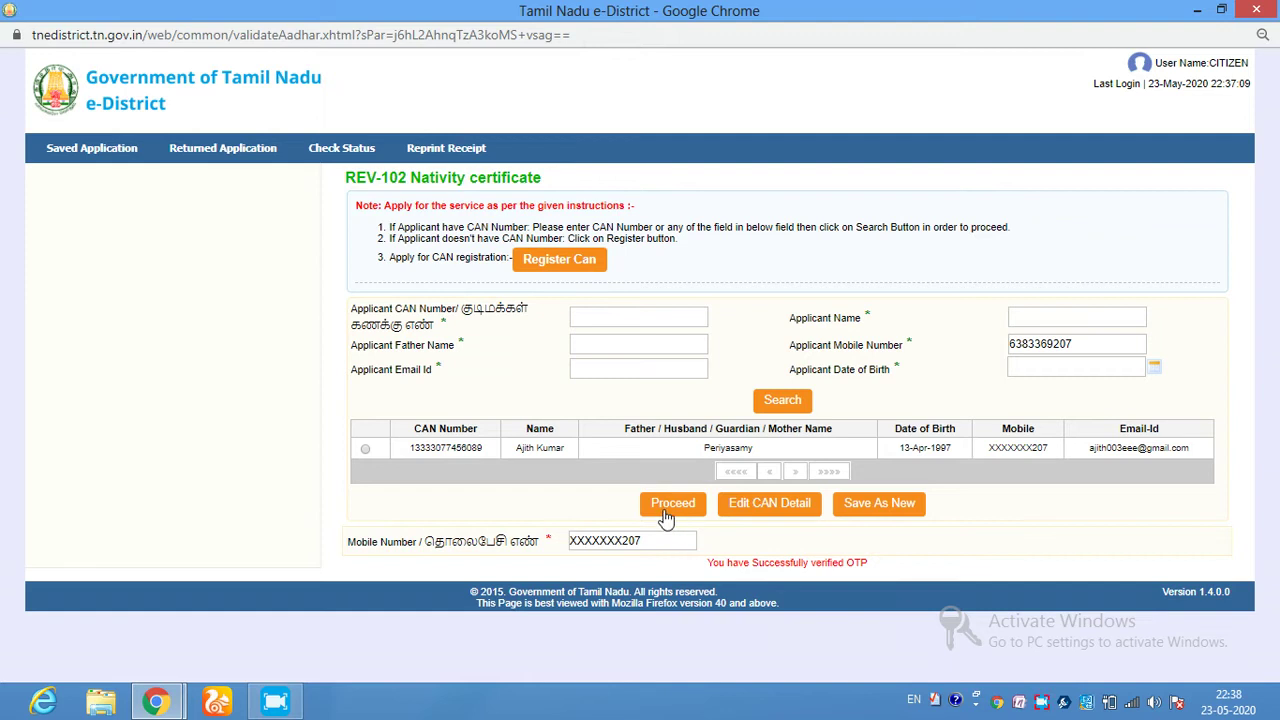
# - Reselect the applicant record, regenerate the OTP and confirm it until verification succeeds
pyautogui.click(366, 449)
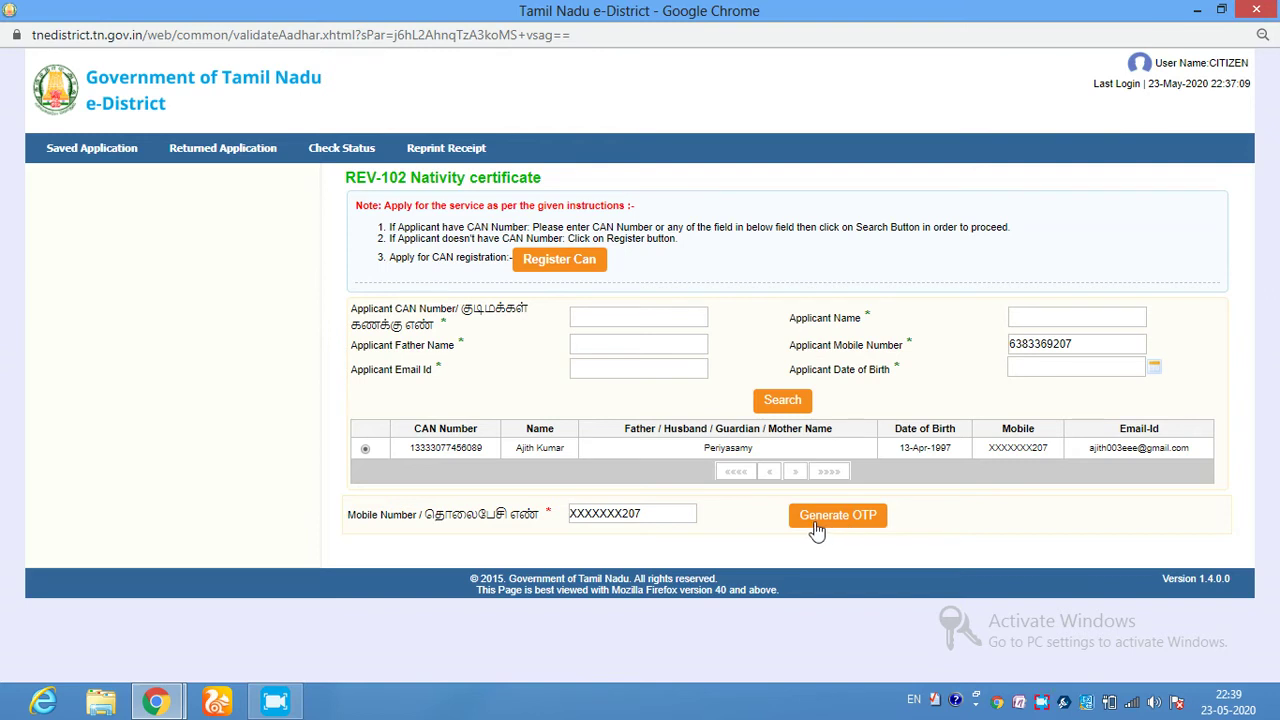
pyautogui.click(838, 520)
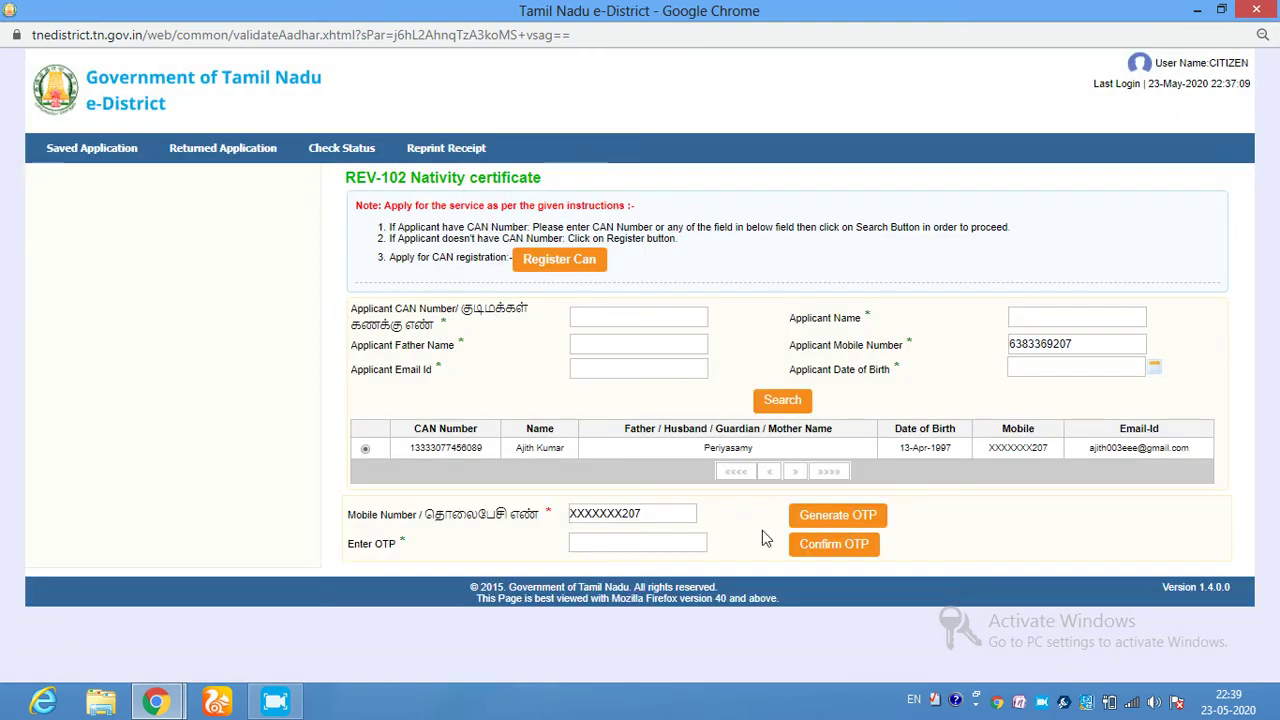
pyautogui.click(660, 542)
pyautogui.click(846, 549)
pyautogui.click(839, 517)
pyautogui.click(848, 547)
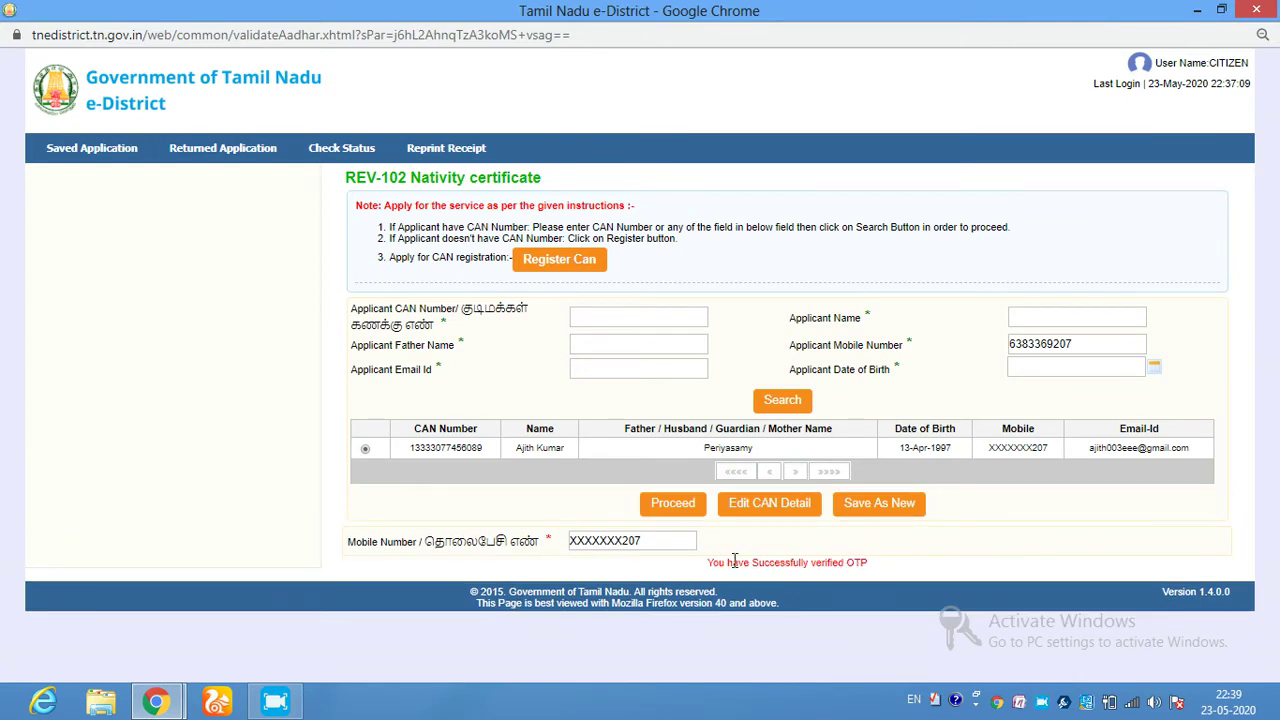
# - Review the prefilled Nativity Certificate form with its Kallakurichi addresses and submit it
pyautogui.click(672, 504)
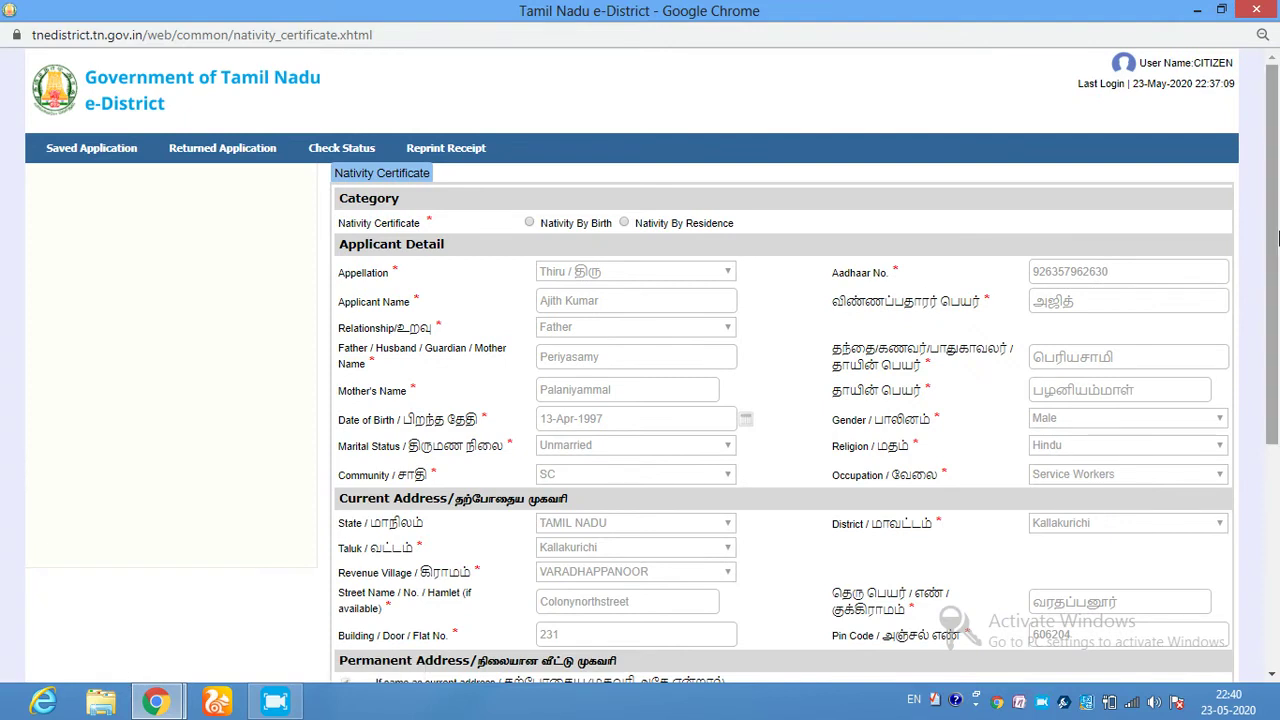
pyautogui.moveTo(1276, 207); pyautogui.dragTo(1276, 408)
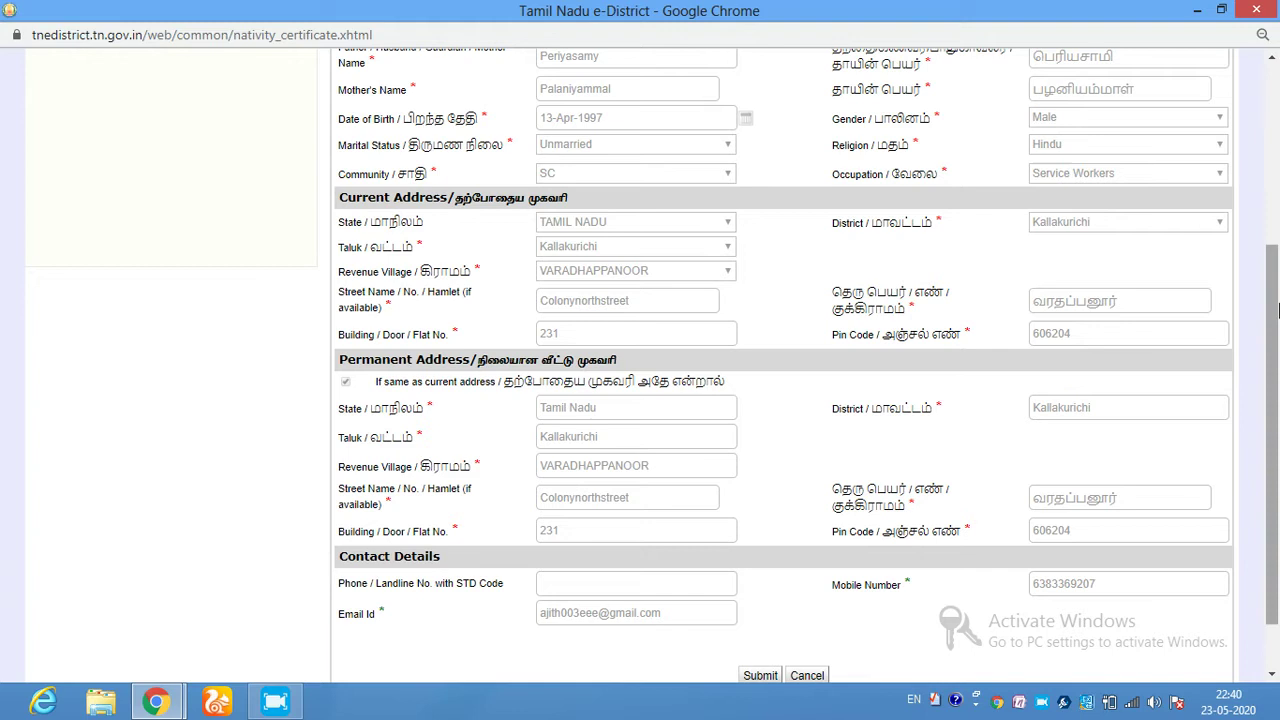
pyautogui.moveTo(1276, 325); pyautogui.dragTo(1276, 367)
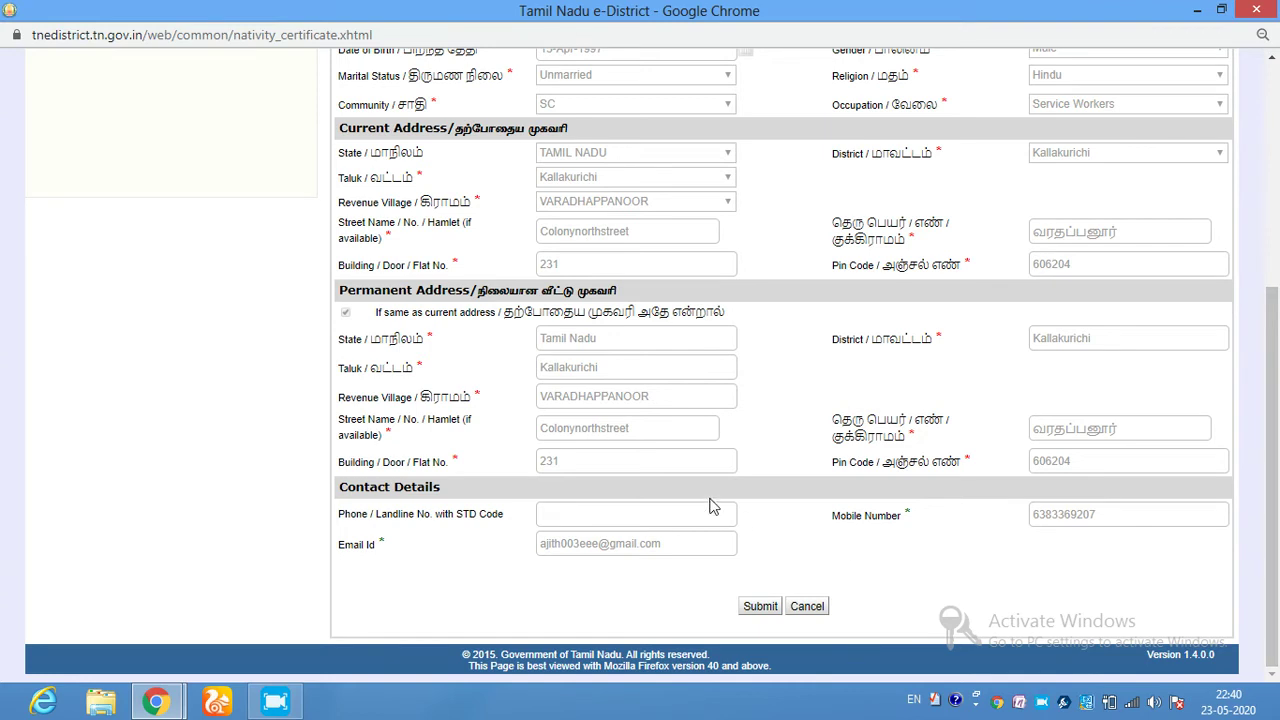
pyautogui.doubleClick(657, 545)
pyautogui.click(868, 537)
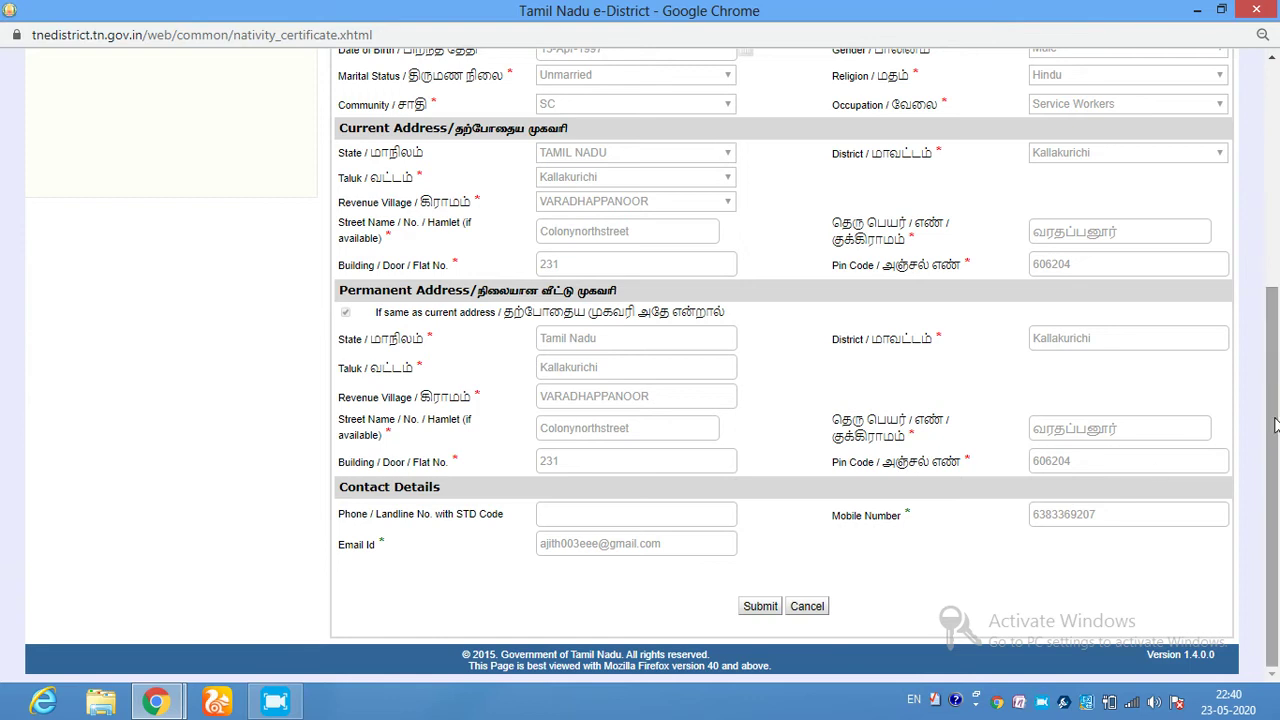
pyautogui.click(758, 606)
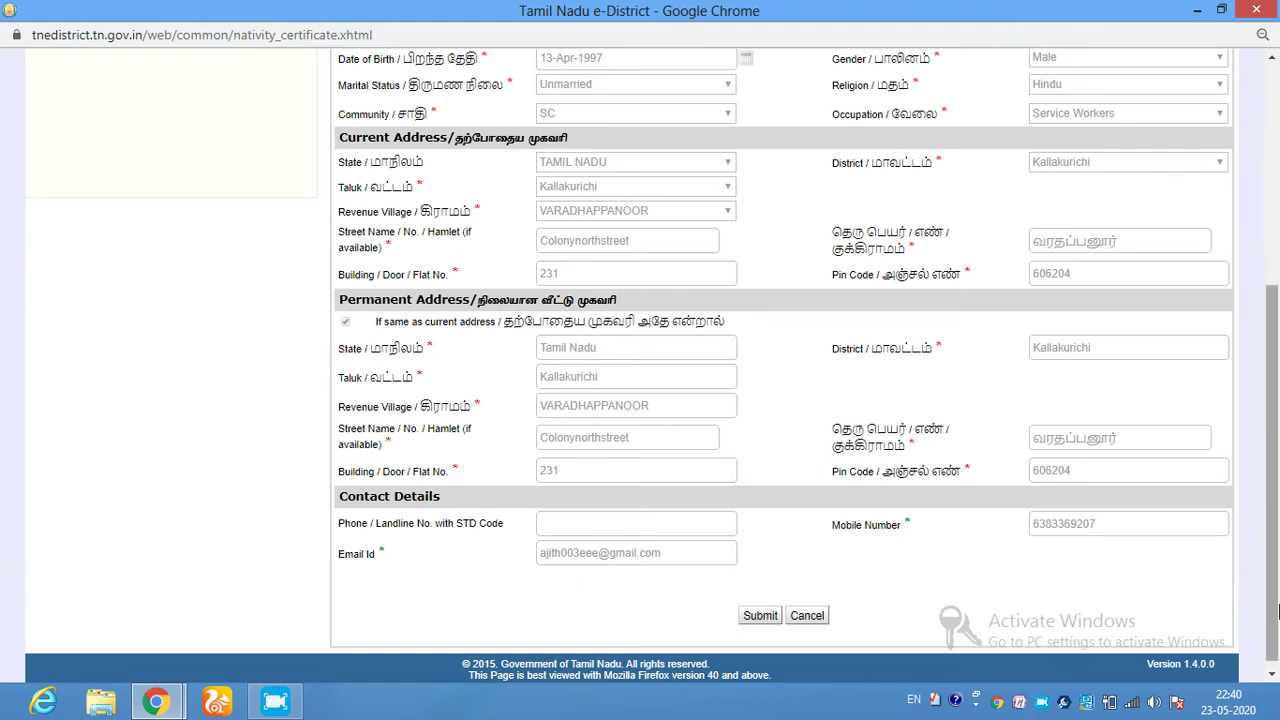
pyautogui.scroll(-1, 1274, 642)
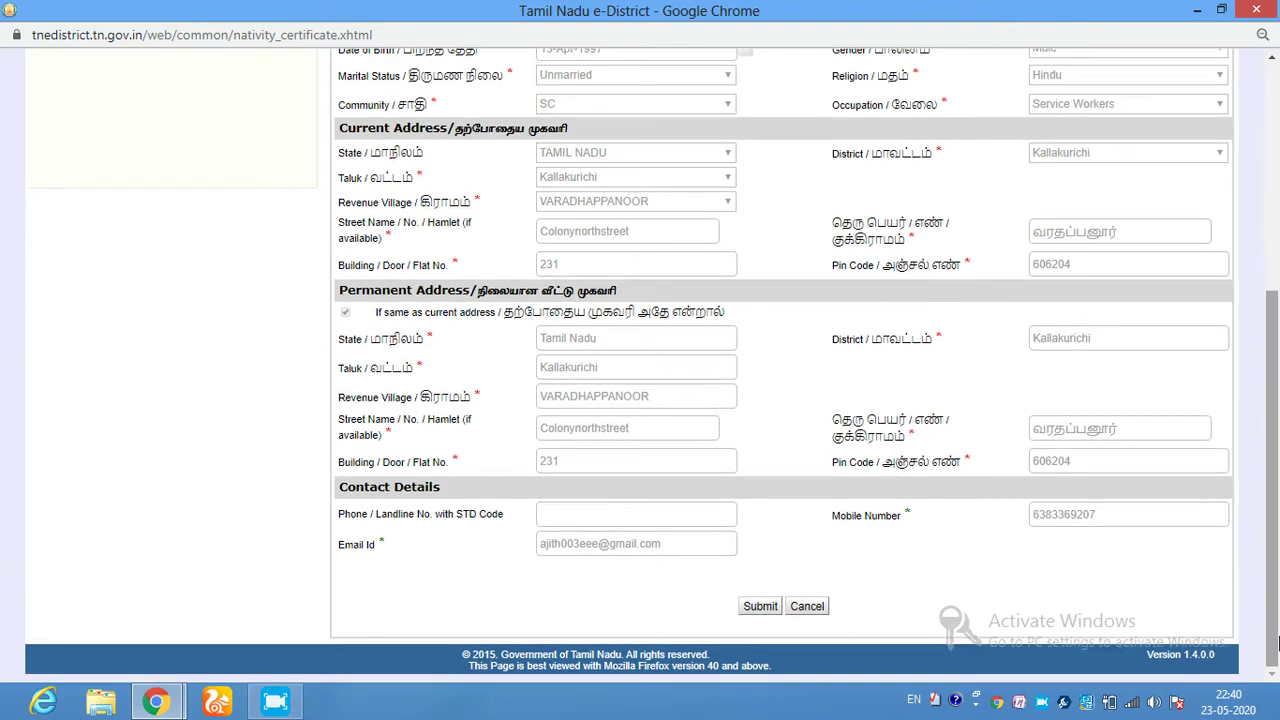
# - Choose Nativity By Birth as the certificate category and submit the application
pyautogui.click(760, 606)
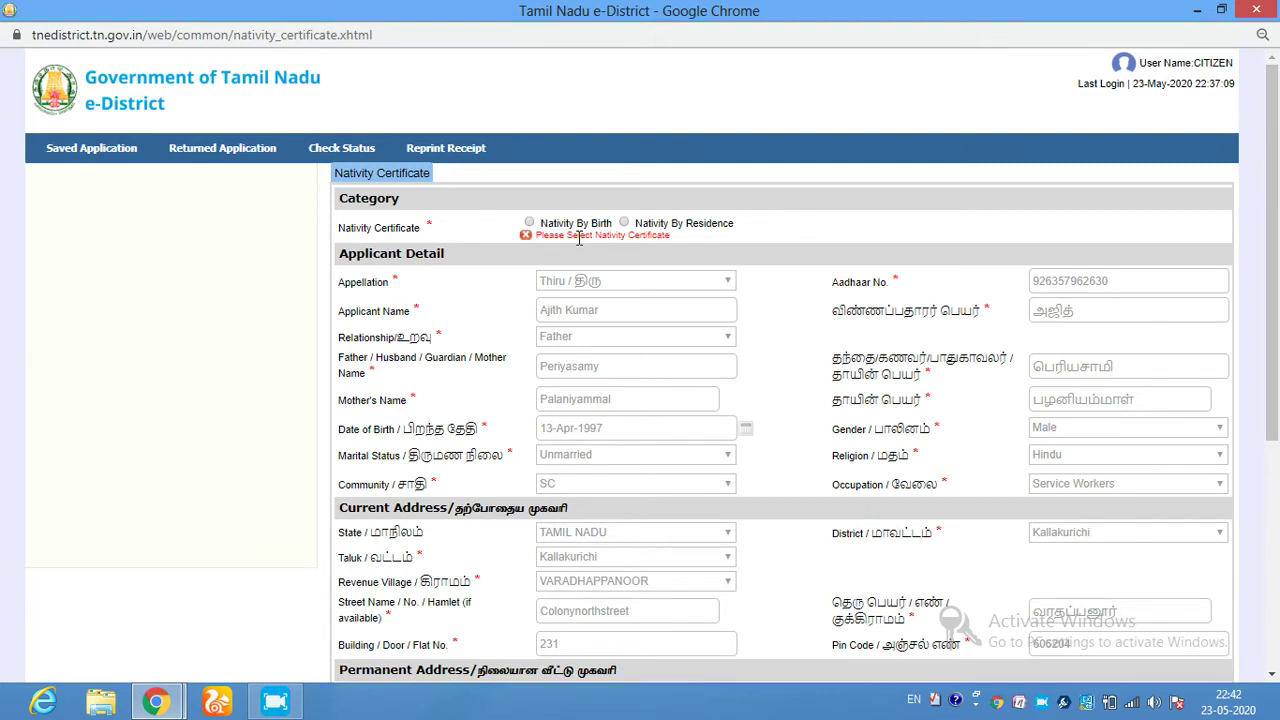
pyautogui.click(529, 223)
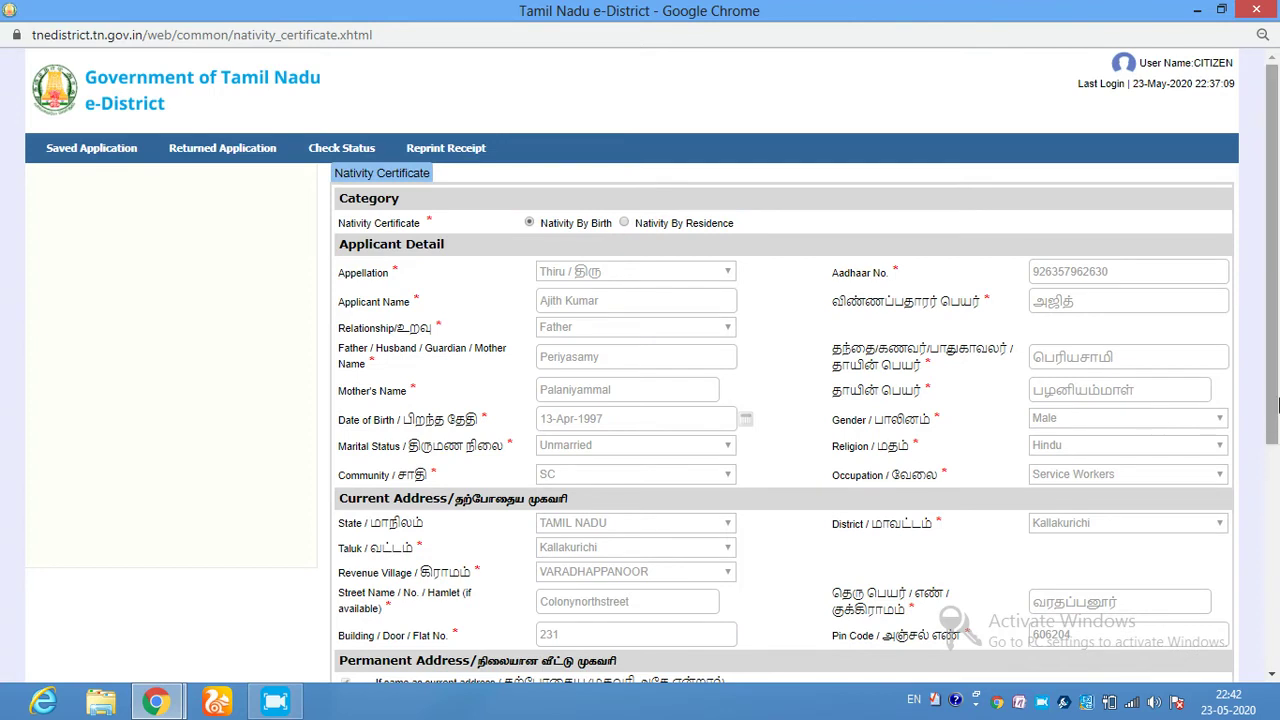
pyautogui.moveTo(1276, 392); pyautogui.dragTo(1276, 628)
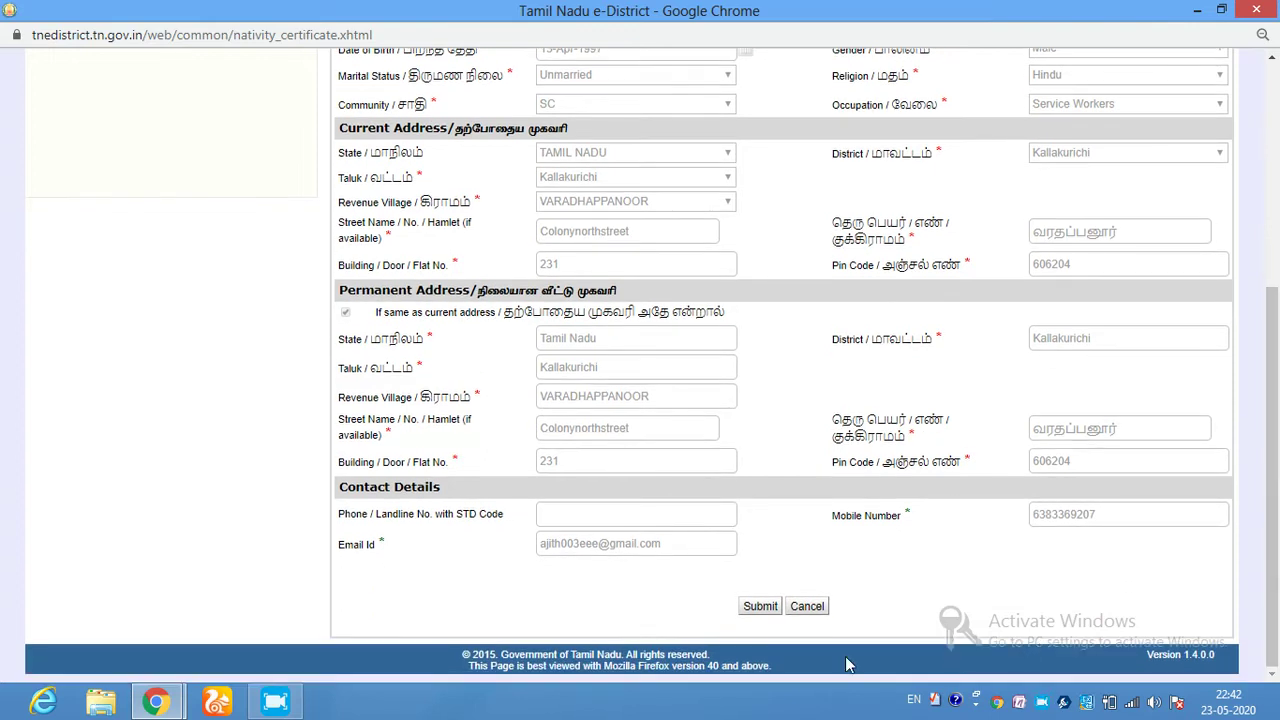
pyautogui.click(770, 609)
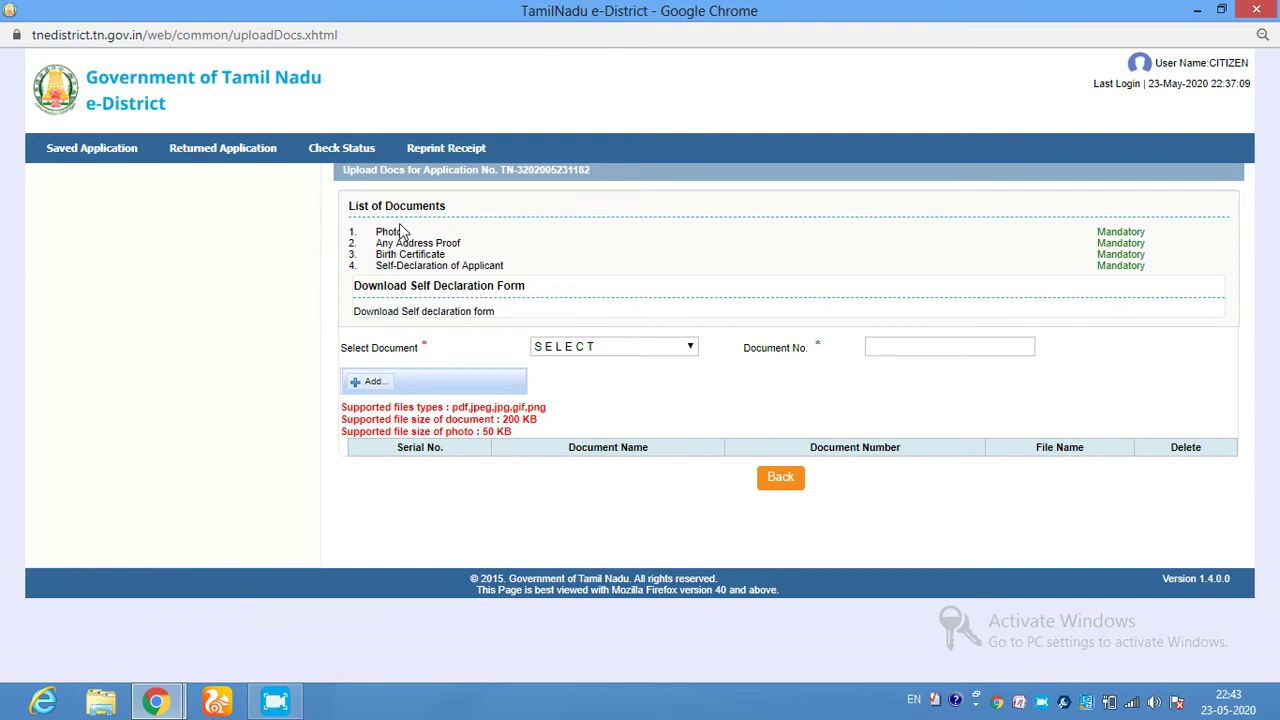
# - Choose Photo as the document type with document number 345, and open the file picker
pyautogui.click(656, 350)
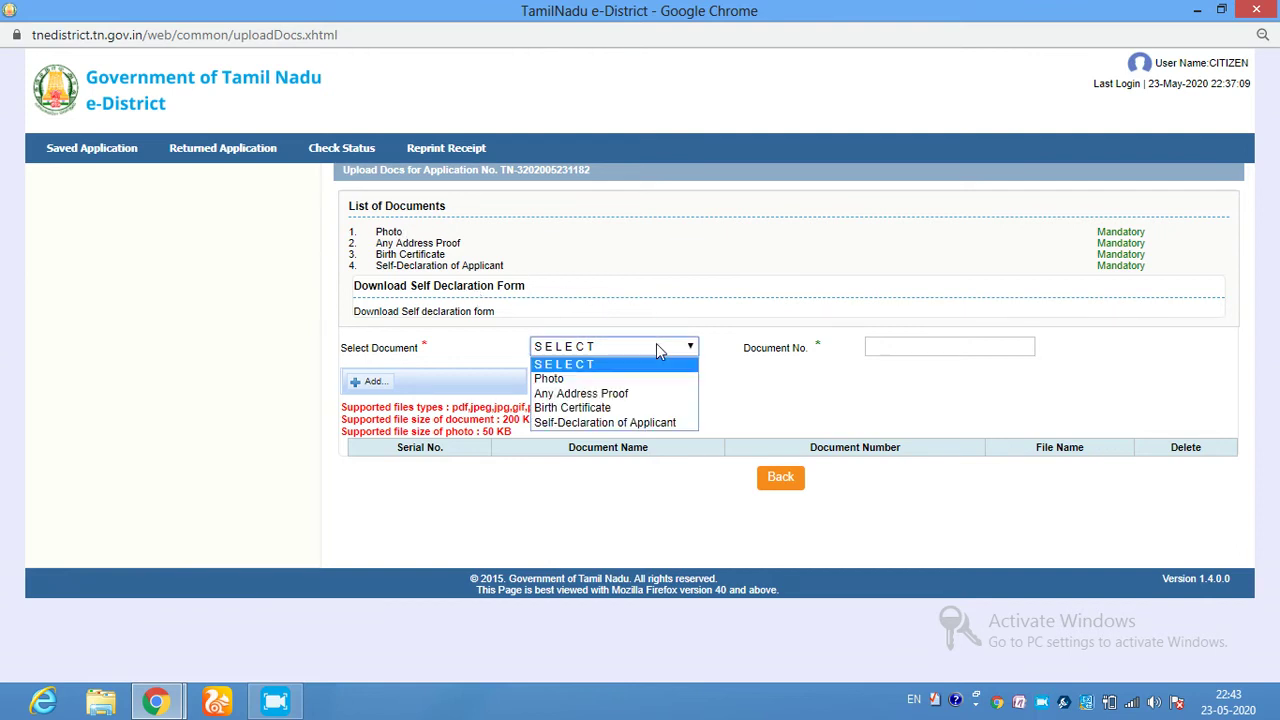
pyautogui.click(558, 380)
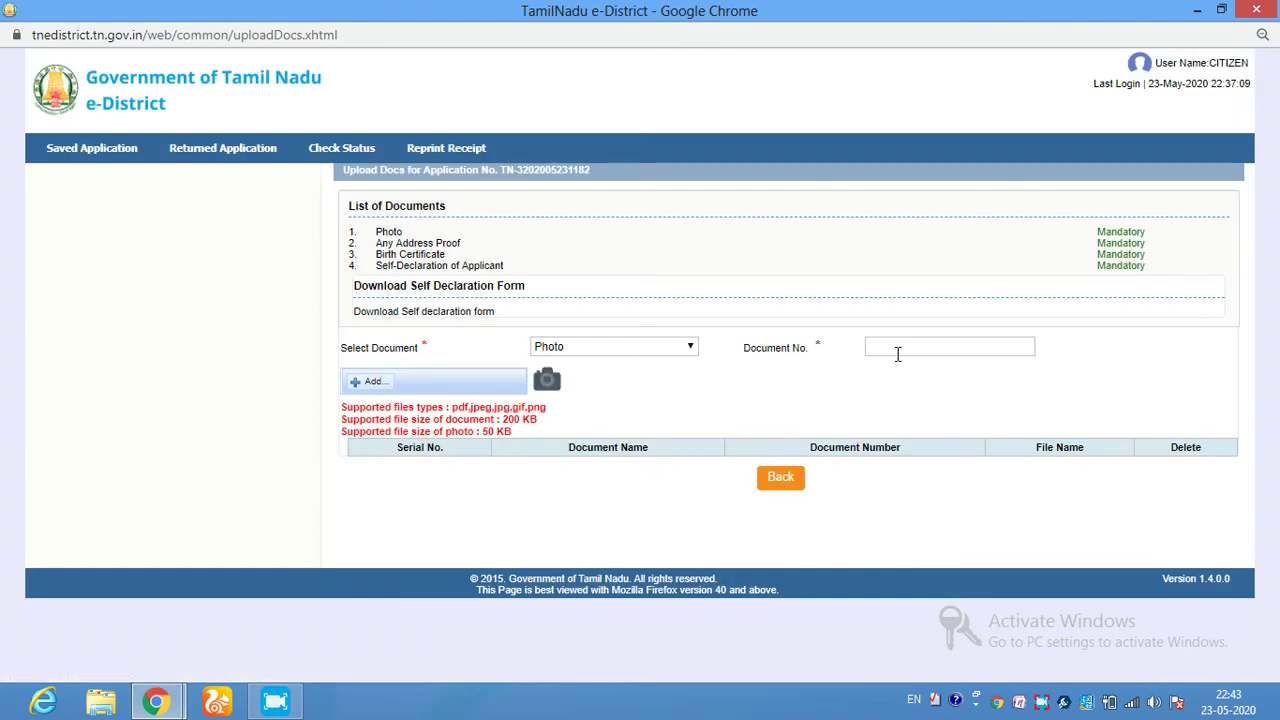
pyautogui.click(897, 354)
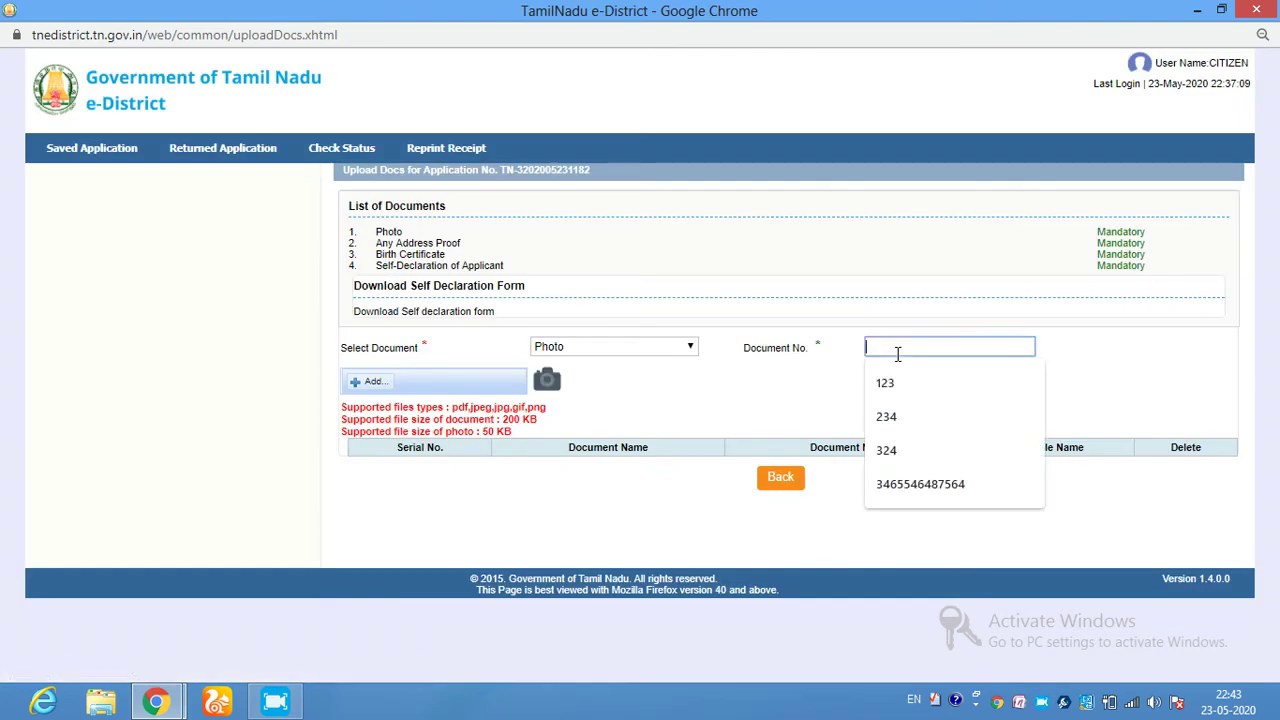
pyautogui.write('345')
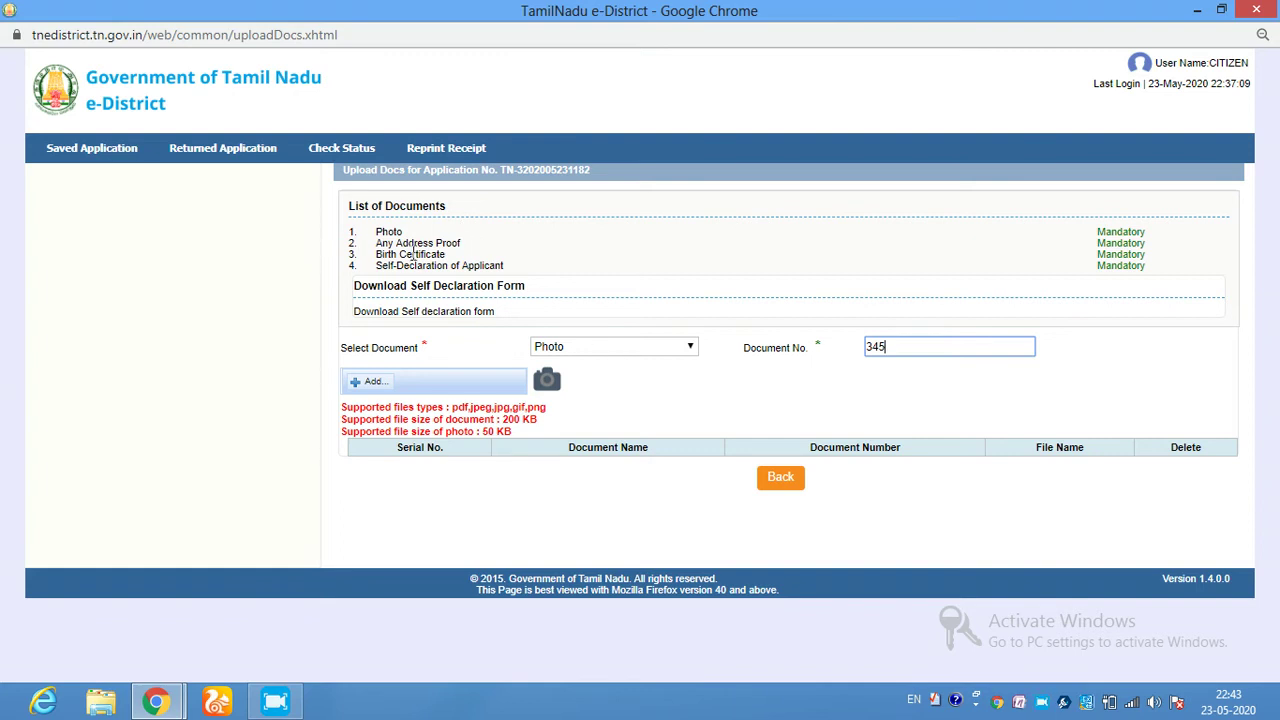
pyautogui.click(644, 348)
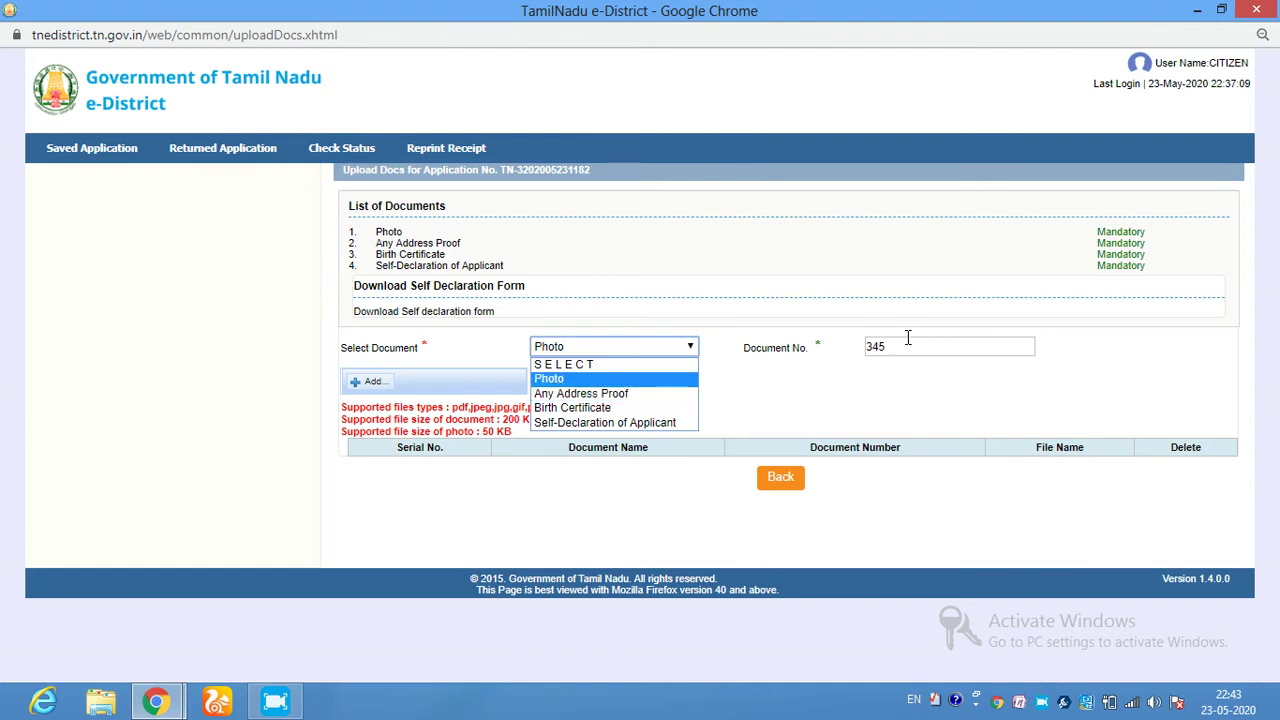
pyautogui.click(628, 364)
pyautogui.click(611, 347)
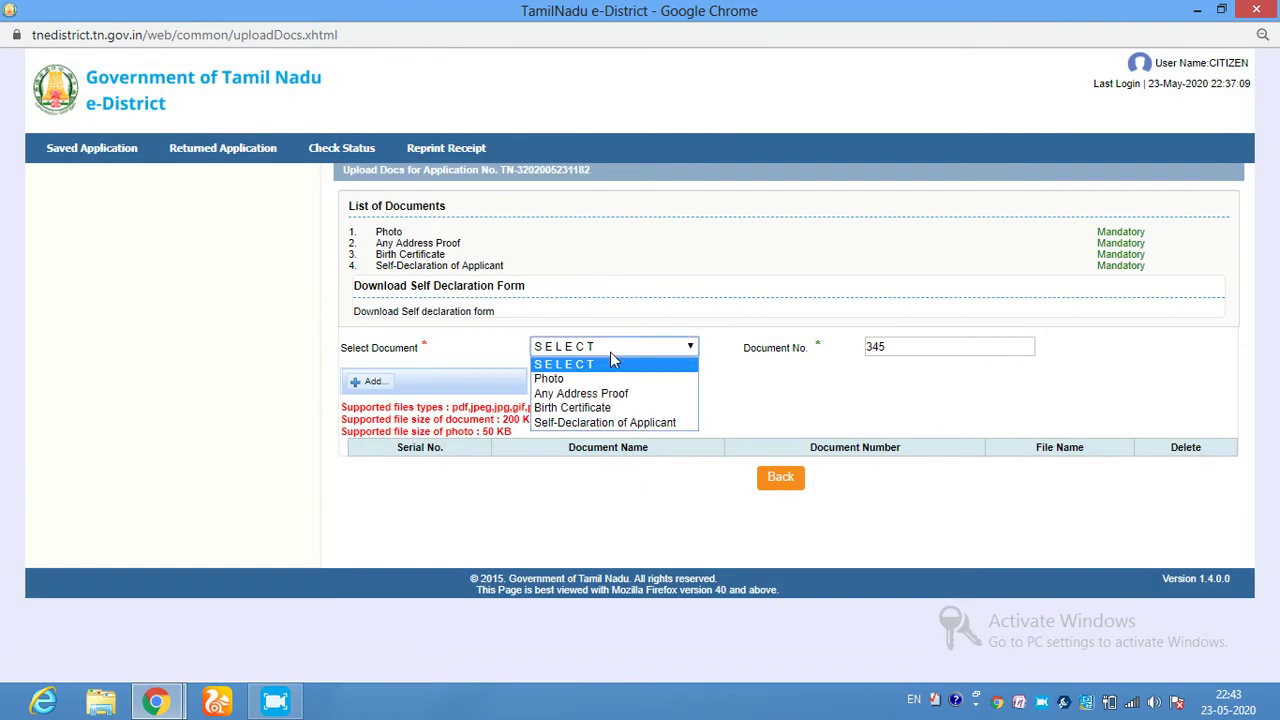
pyautogui.click(578, 376)
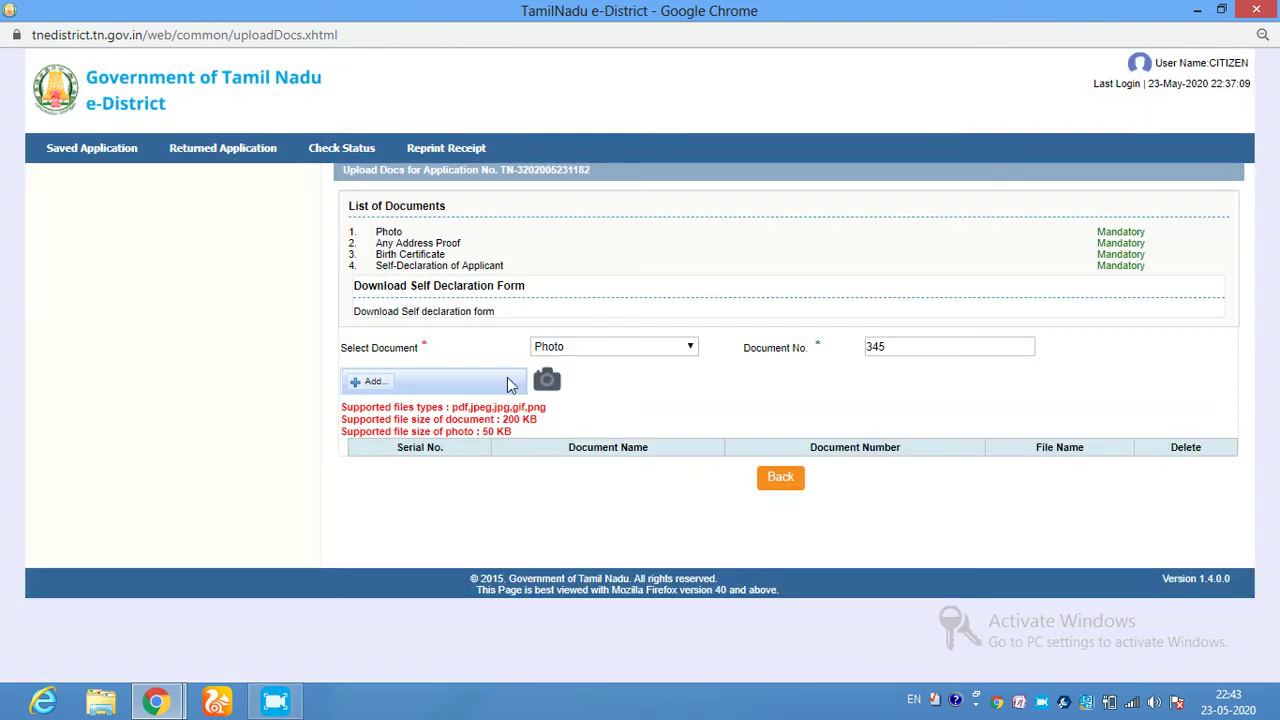
pyautogui.click(370, 384)
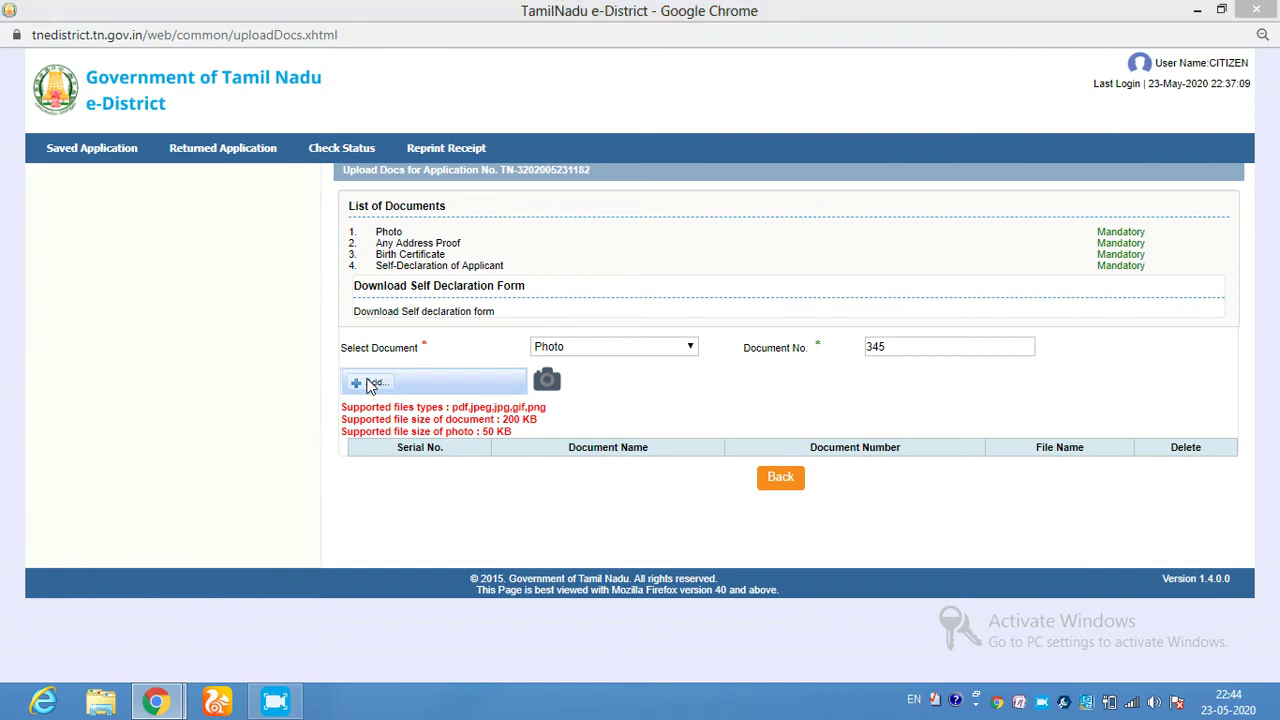
pyautogui.click(370, 386)
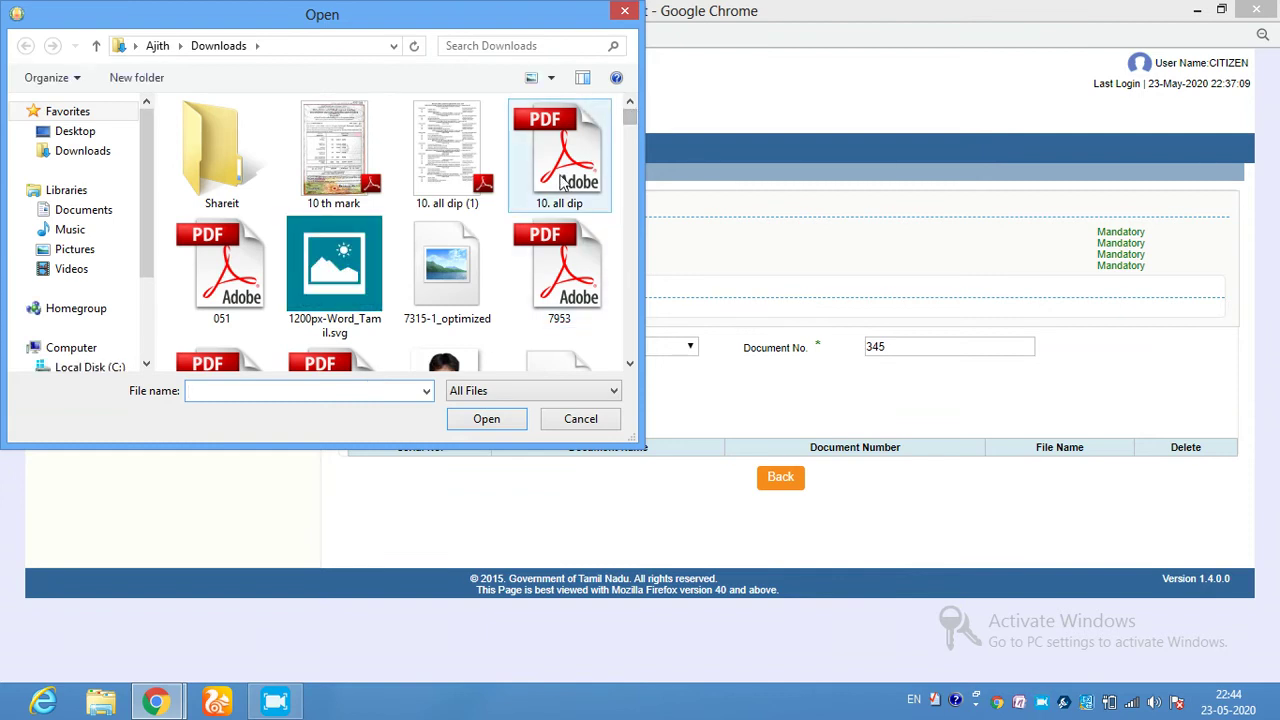
# - Attach 1200px-Word_Tamil.svg from Downloads as the photo and try uploading it
pyautogui.click(355, 255)
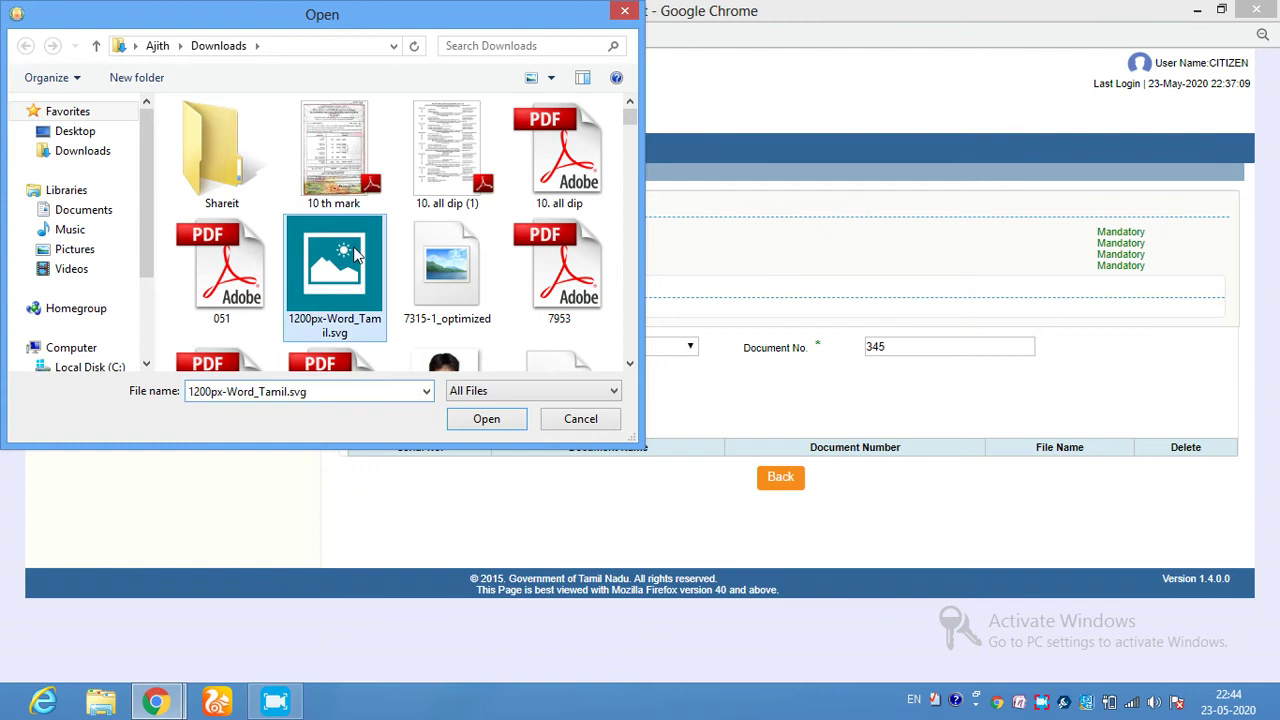
pyautogui.click(486, 418)
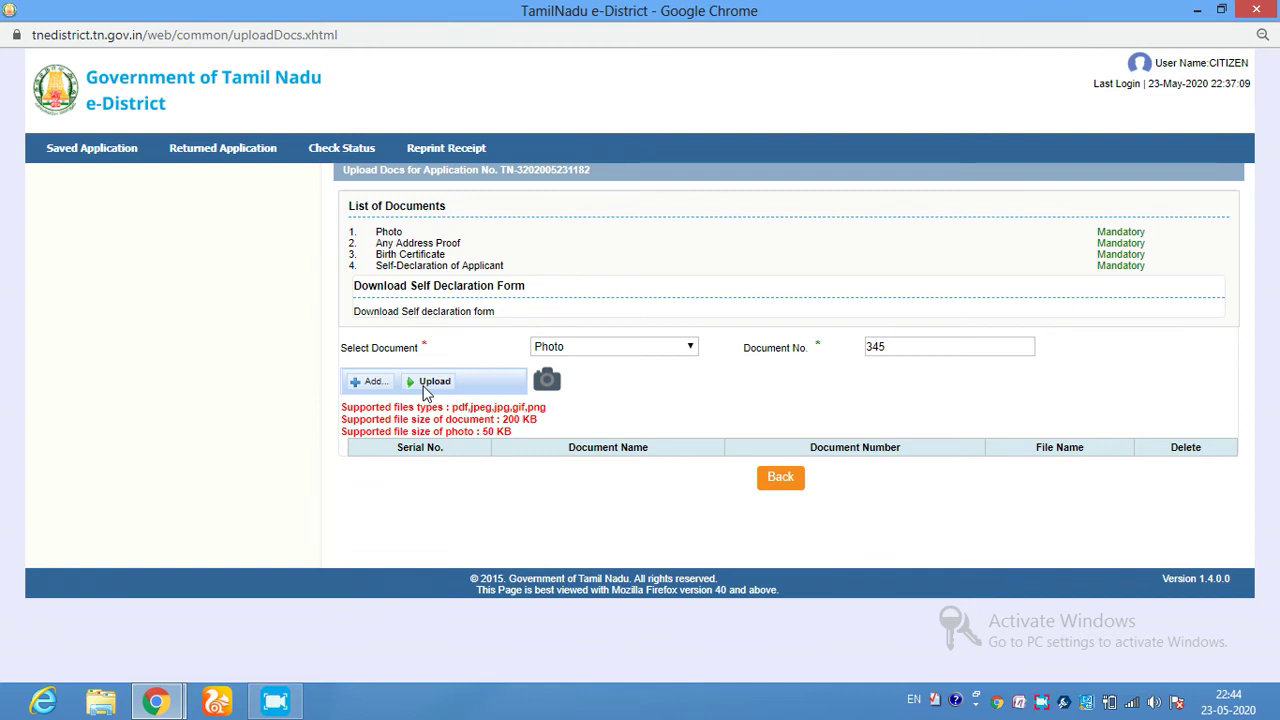
pyautogui.click(430, 383)
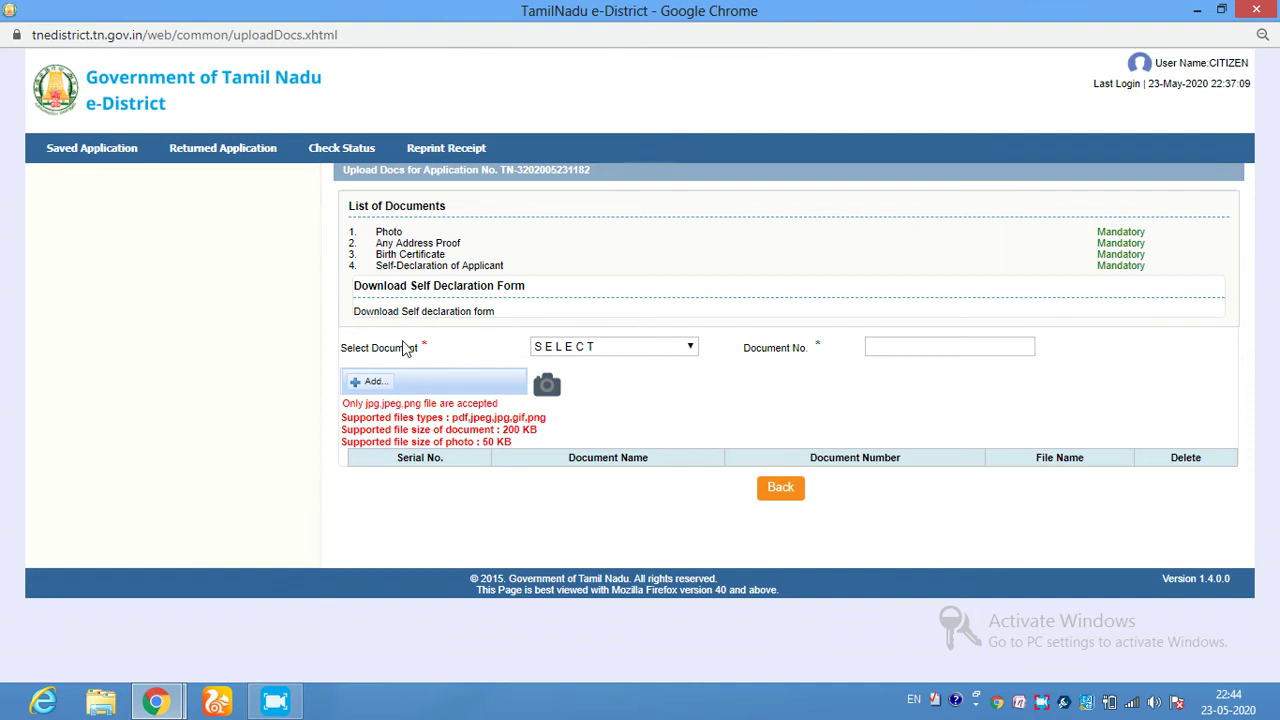
# - Select Any Address Proof, leaving its document number blank and attaching no file
pyautogui.click(675, 352)
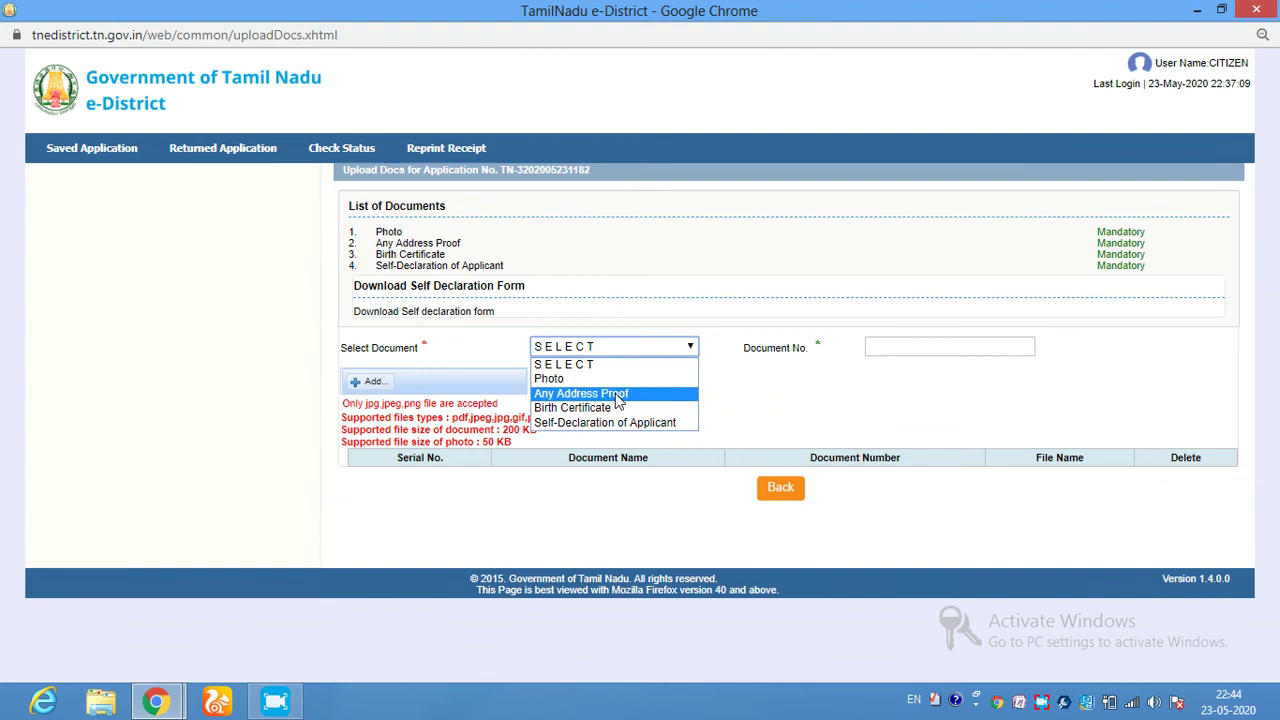
pyautogui.click(617, 395)
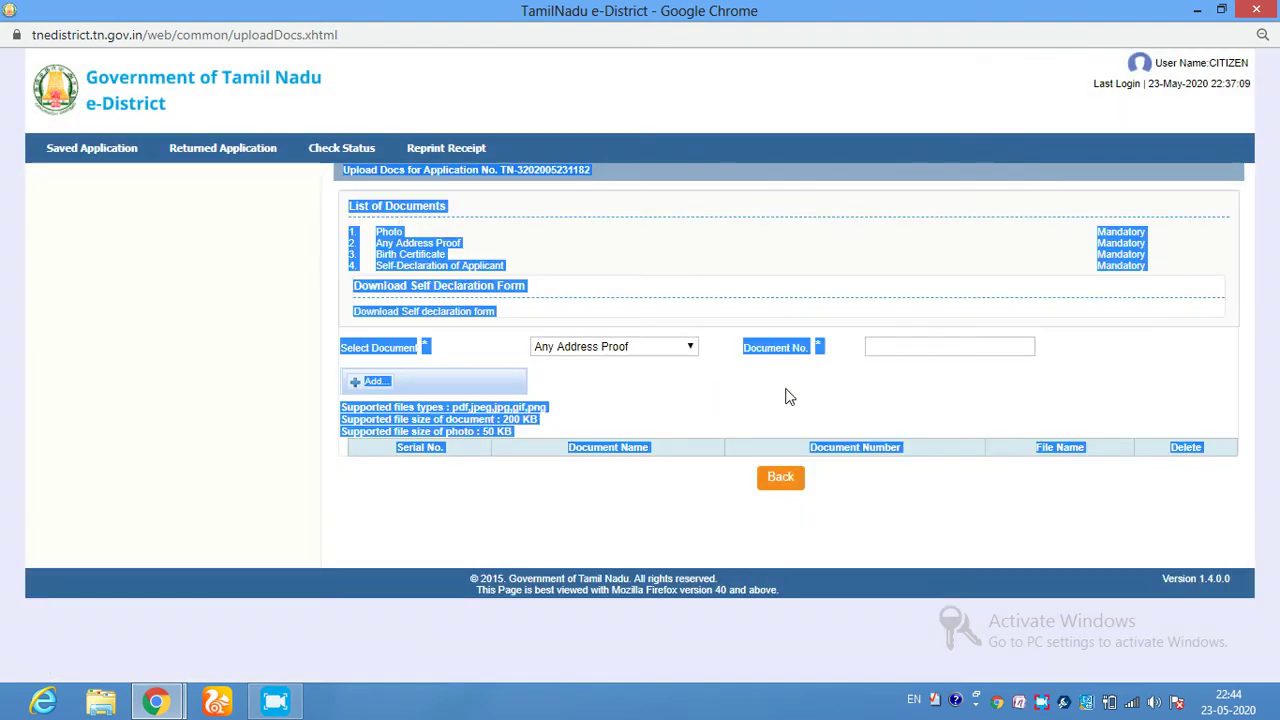
pyautogui.click(760, 396)
pyautogui.click(898, 345)
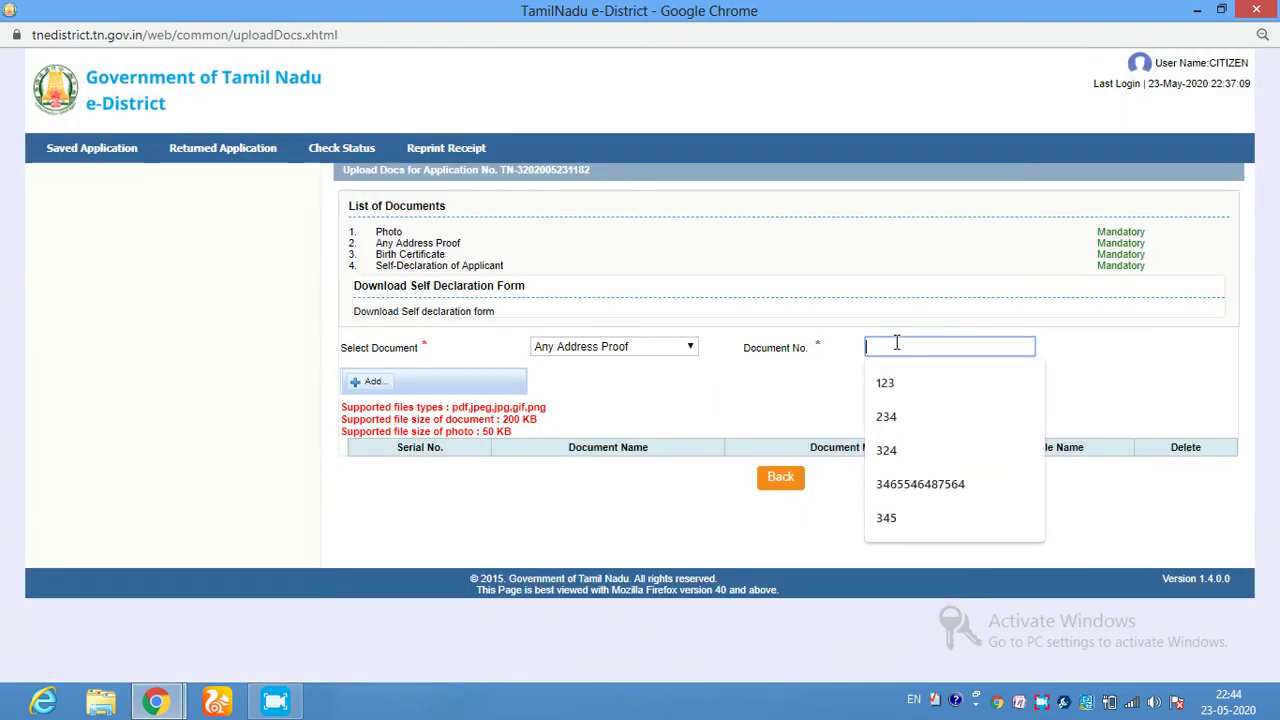
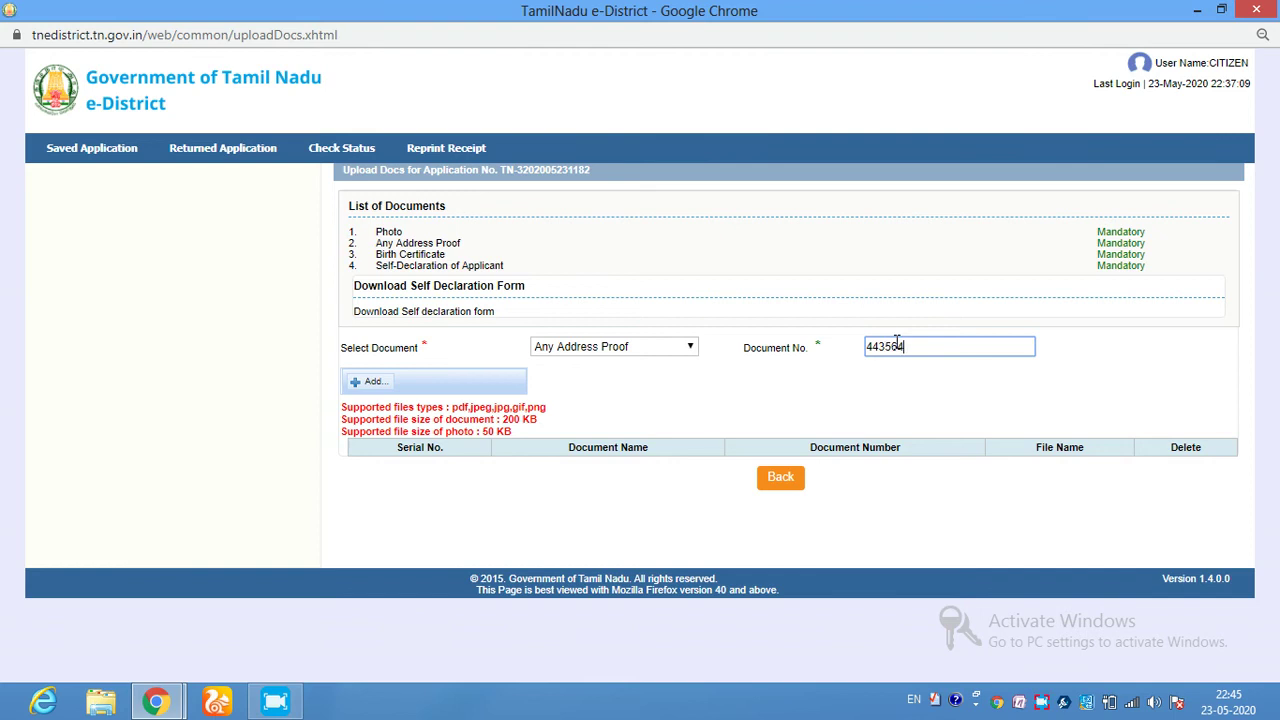
pyautogui.press('BackSpace')
pyautogui.press('BackSpace')
pyautogui.press('BackSpace')
pyautogui.press('BackSpace')
pyautogui.press('BackSpace')
pyautogui.press('BackSpace')
pyautogui.press('BackSpace')
pyautogui.press('BackSpace')
pyautogui.press('BackSpace')
pyautogui.press('BackSpace')
pyautogui.click(378, 386)
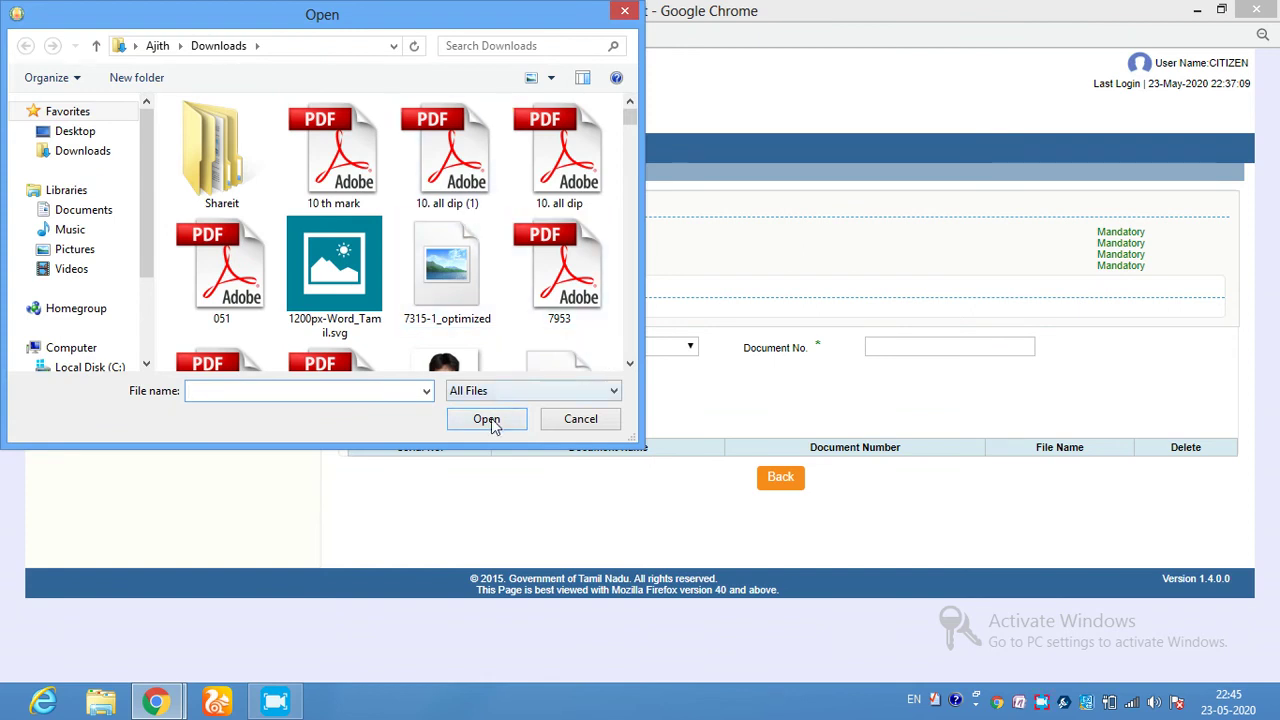
pyautogui.click(627, 13)
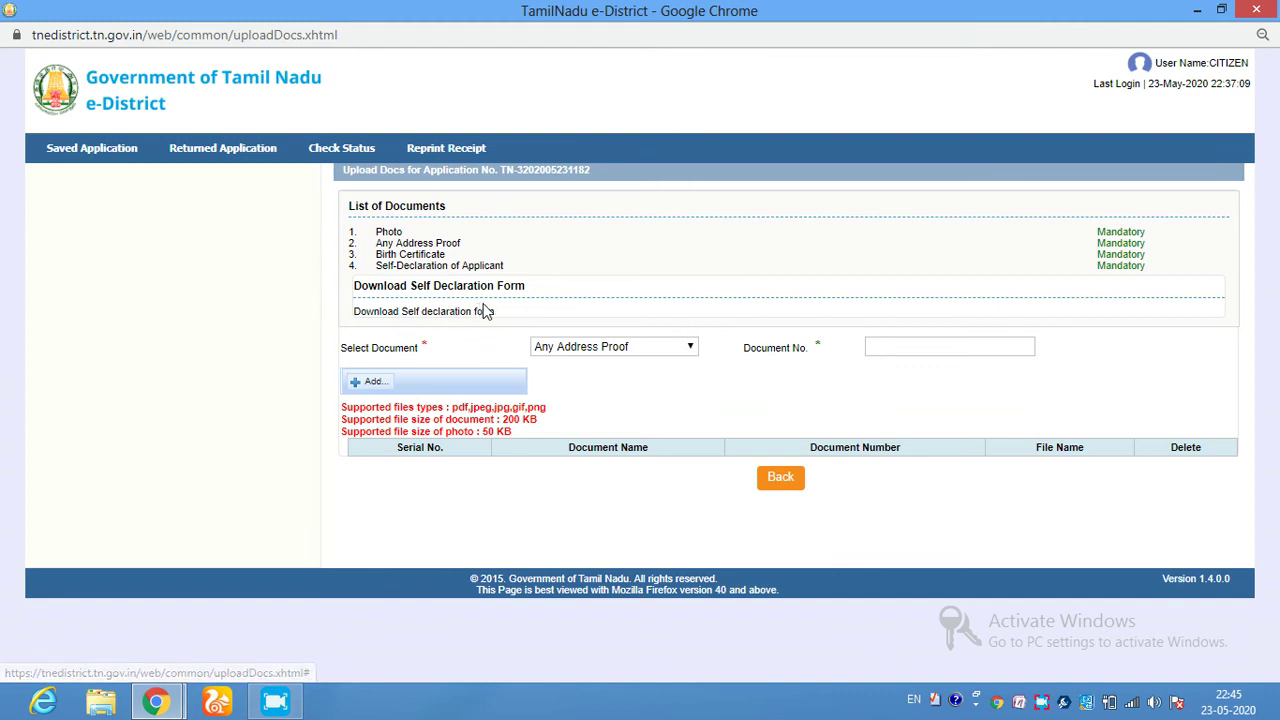
# - Download the Self Declaration form PDF from the upload page link
pyautogui.click(450, 313)
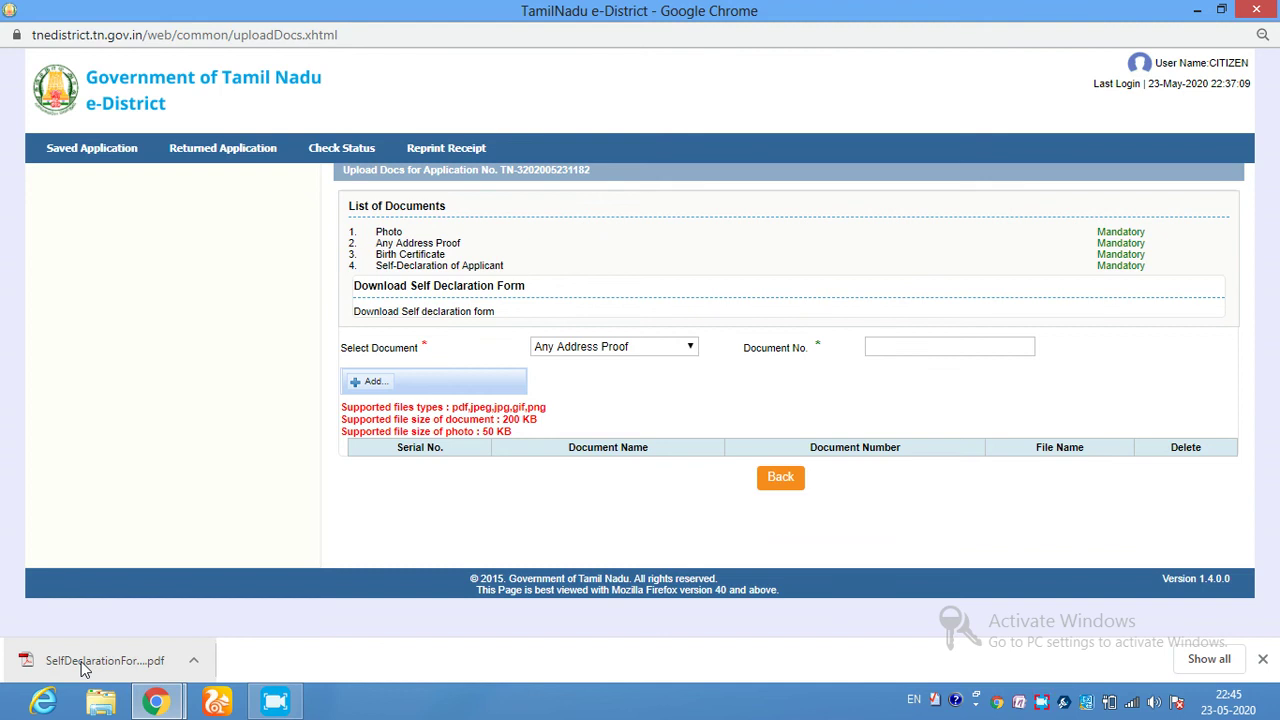
# - Open the downloaded SelfDeclarationForm PDF and scroll down to the applicant signature line
pyautogui.click(82, 662)
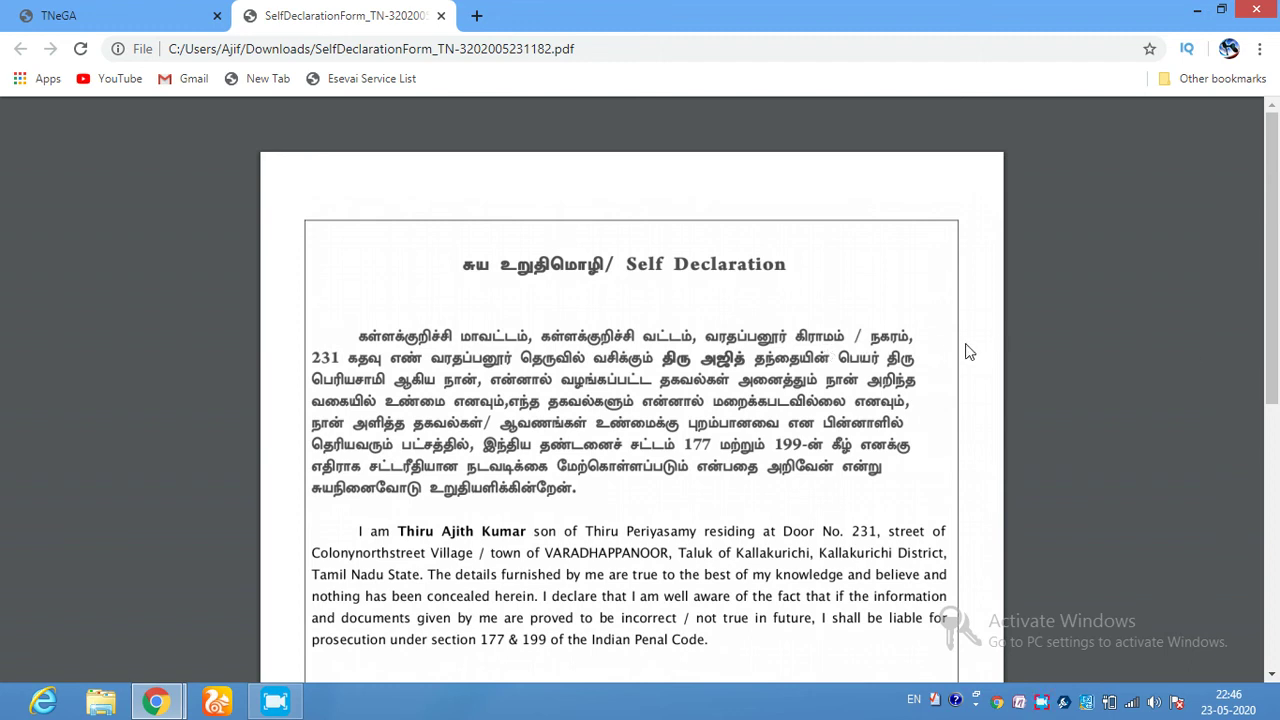
pyautogui.scroll(-4, 1262, 278)
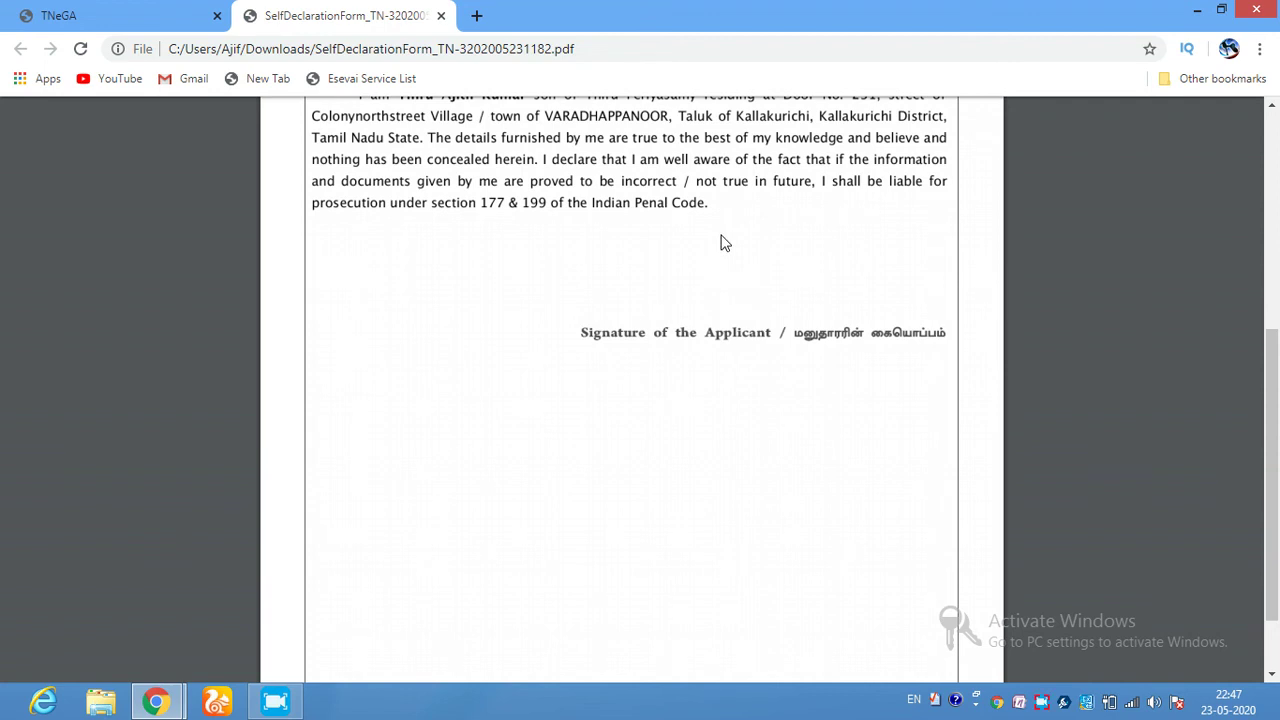
# - Minimise the PDF viewer to return to the Upload Docs page with Any Address Proof selected
pyautogui.click(1197, 9)
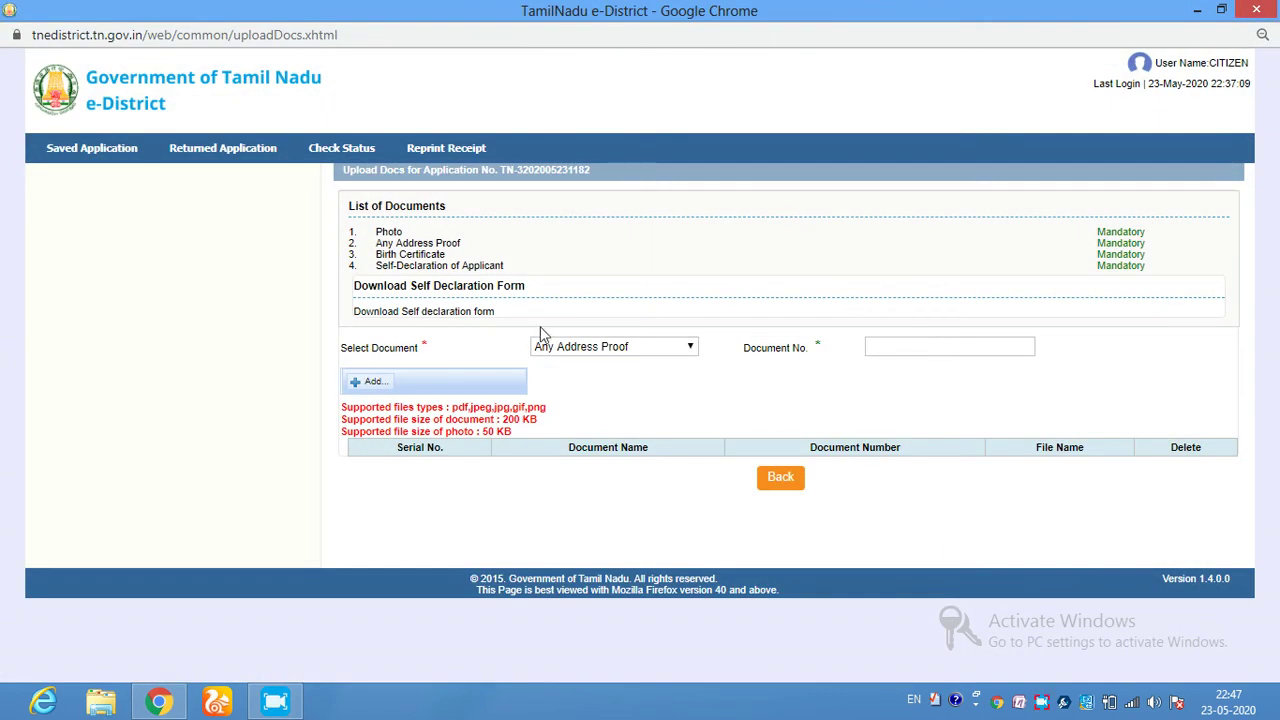